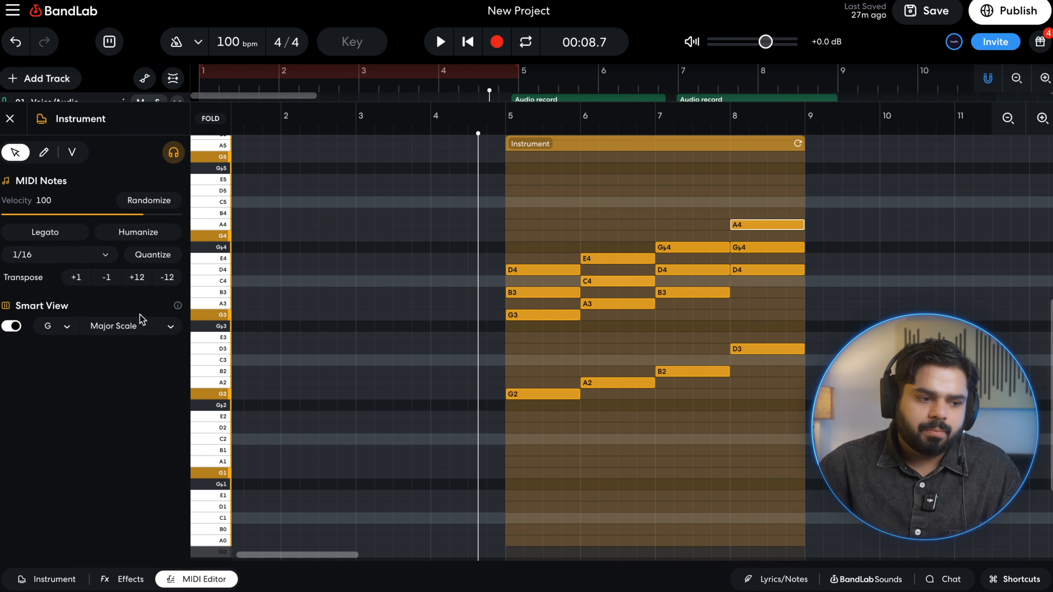
Compare the piano roll with Smart View off and on, and audition individual notes of the G major chords
click(12, 326)
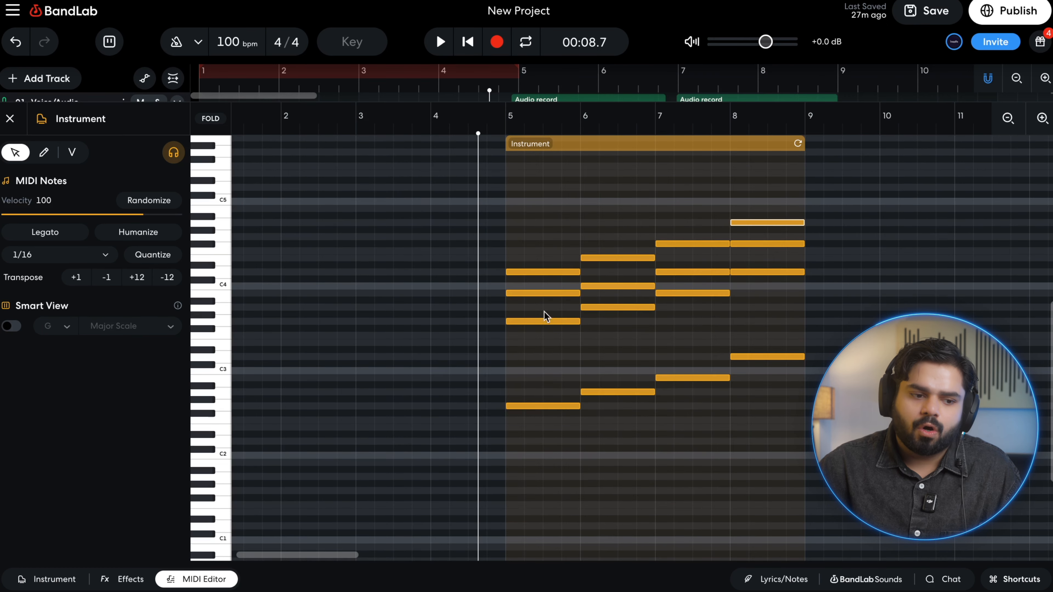
click(12, 326)
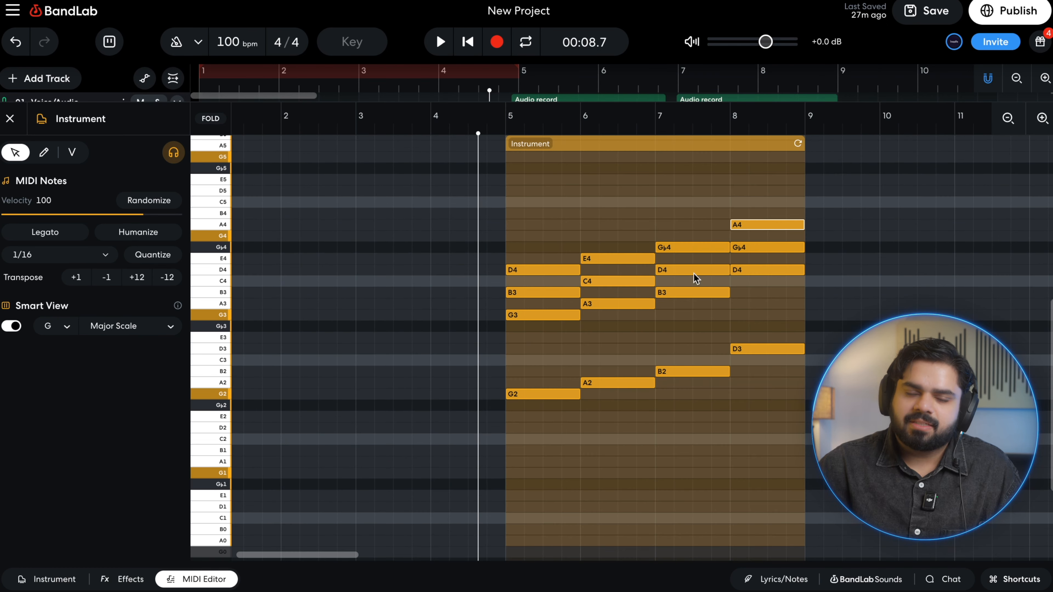
click(533, 317)
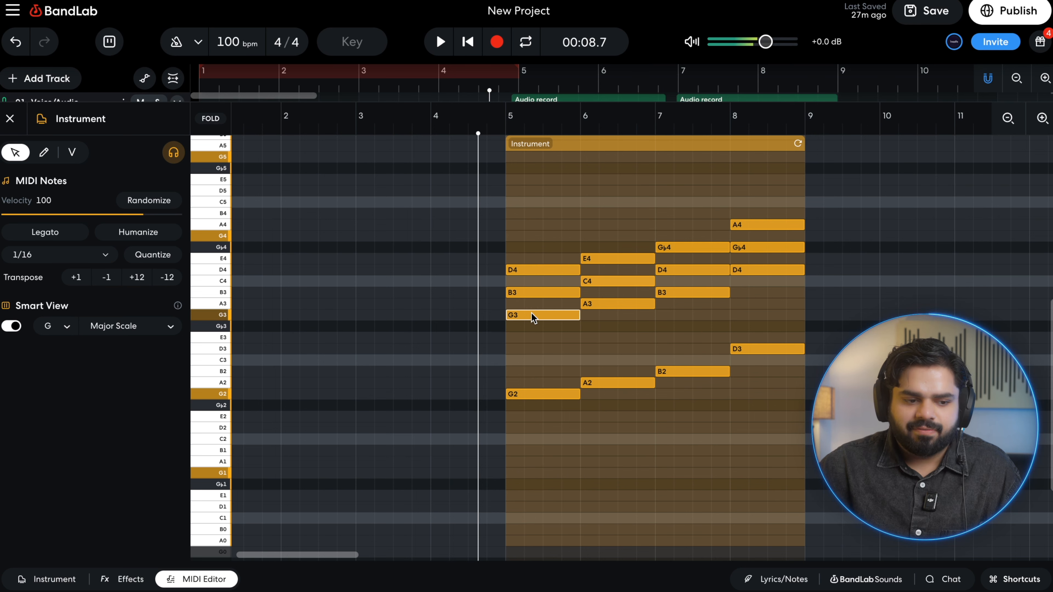
click(646, 306)
click(753, 273)
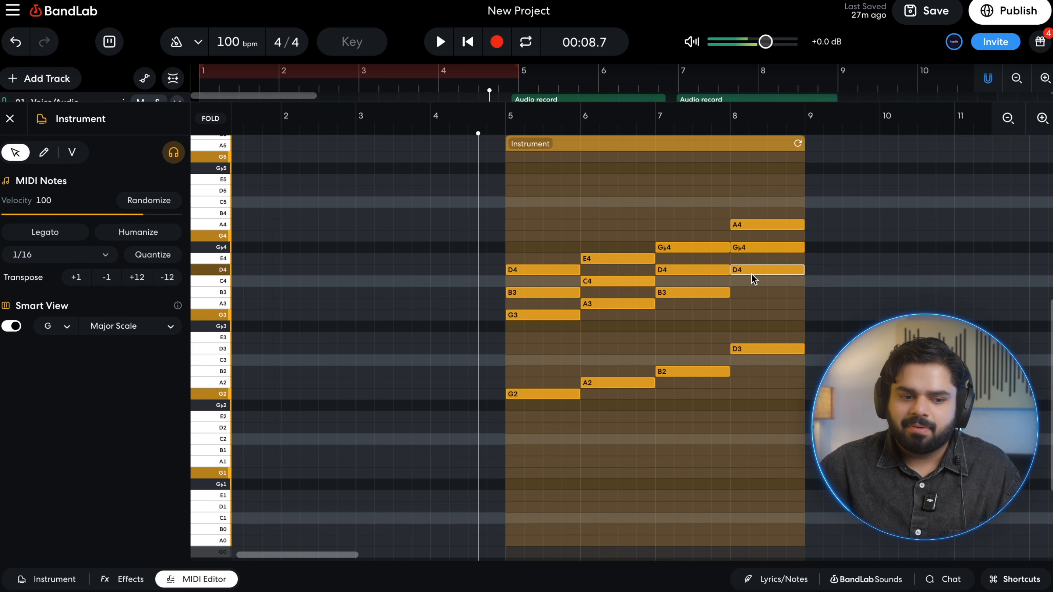
click(535, 317)
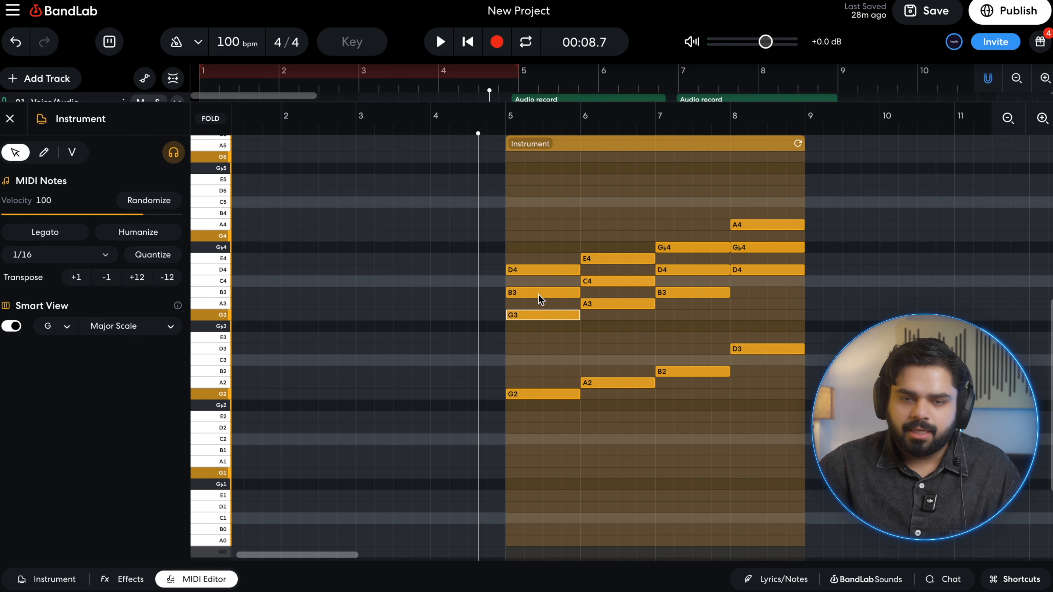
click(547, 272)
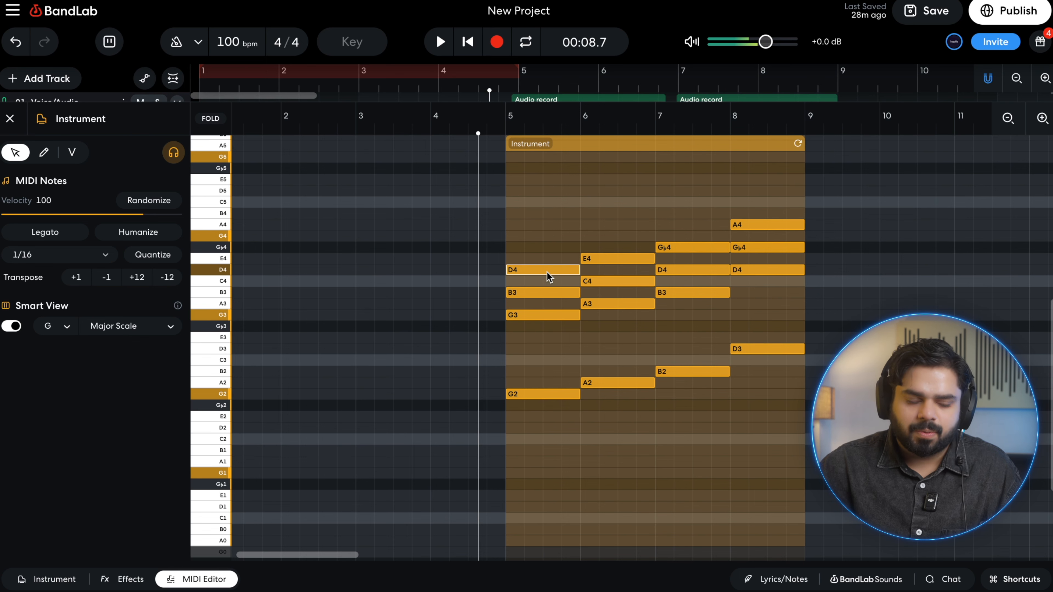
click(507, 314)
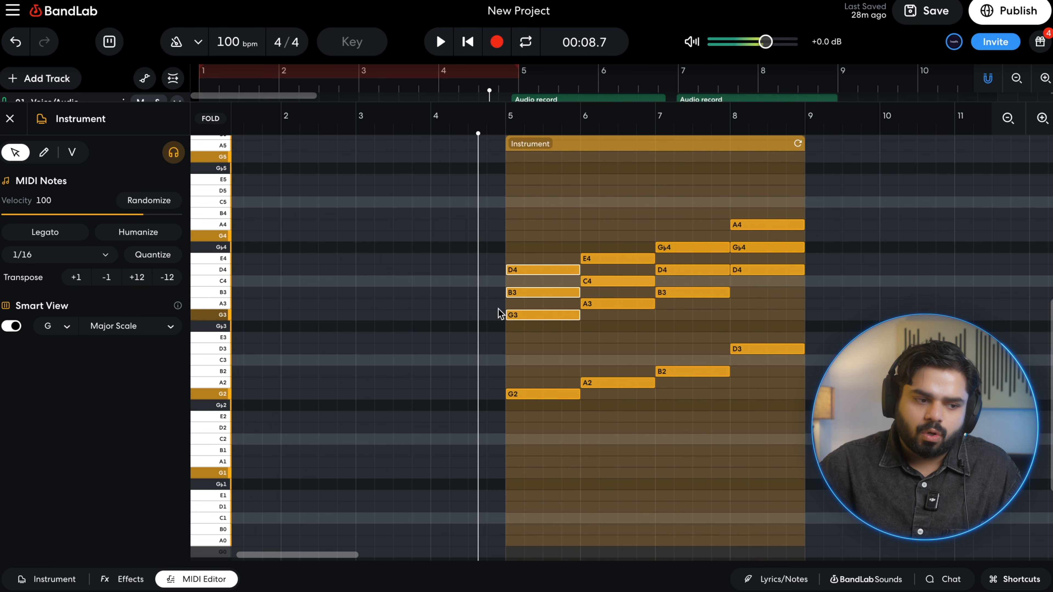
click(11, 328)
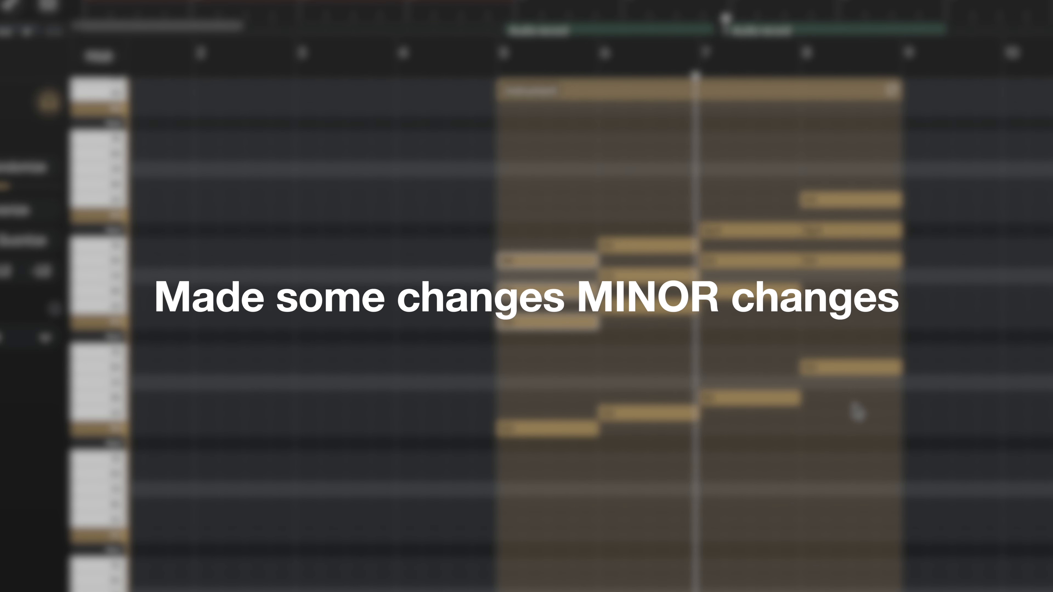
Rework the progression so bar 6 holds E2, E3, G3, B3 and bar 8 holds C2, C3, E3, G3
key(space)
drag(853, 407, 854, 186)
key(Delete)
drag(680, 226, 643, 550)
drag(615, 418, 619, 464)
key(space)
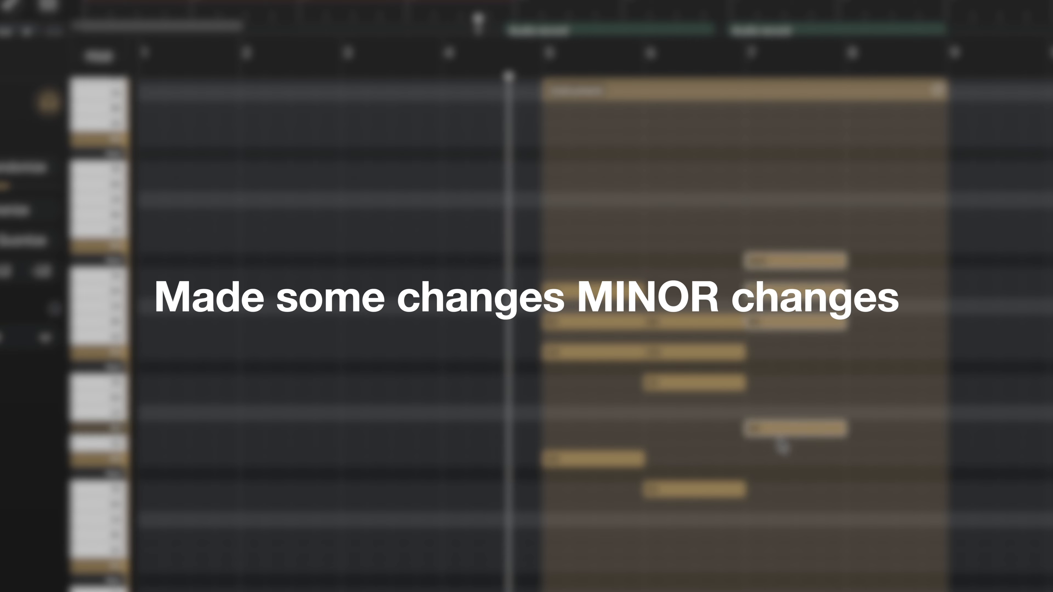
drag(775, 447, 850, 501)
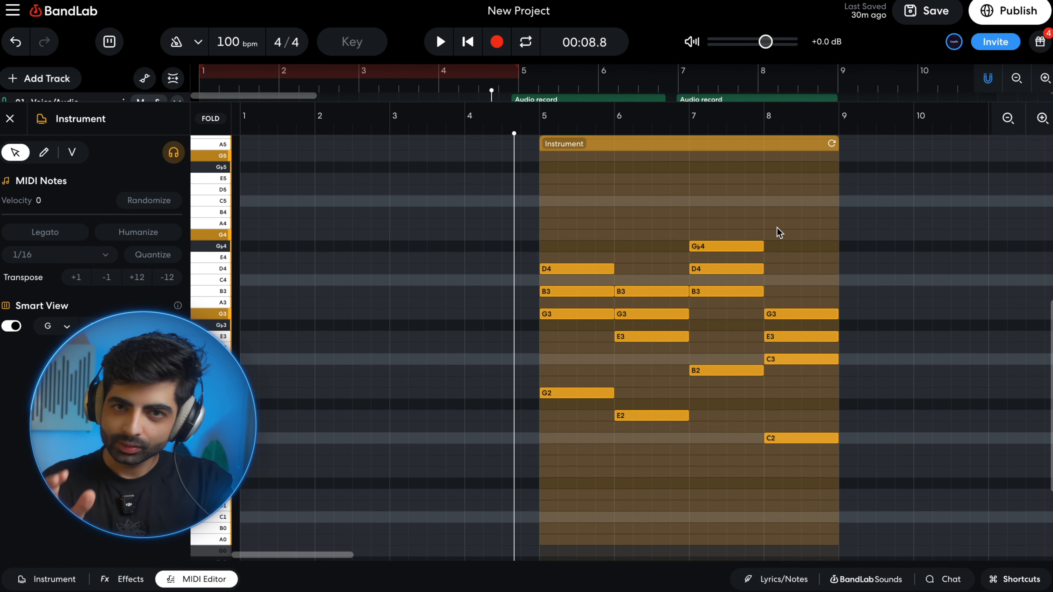
Play back the revised chord progression together with the vocal recordings
key(space)
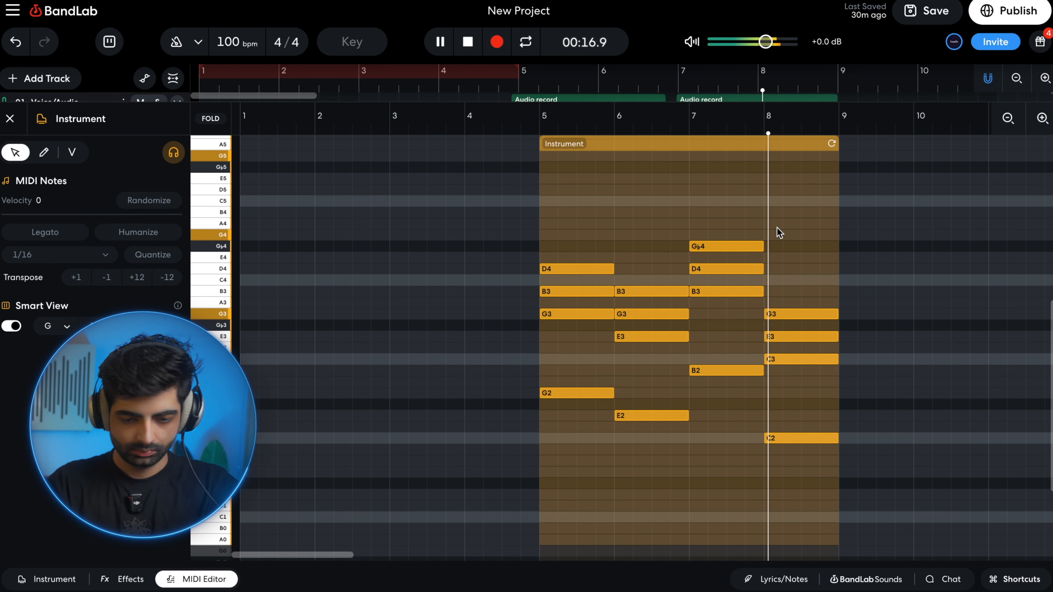
key(space)
scroll(734, 208, up, 1)
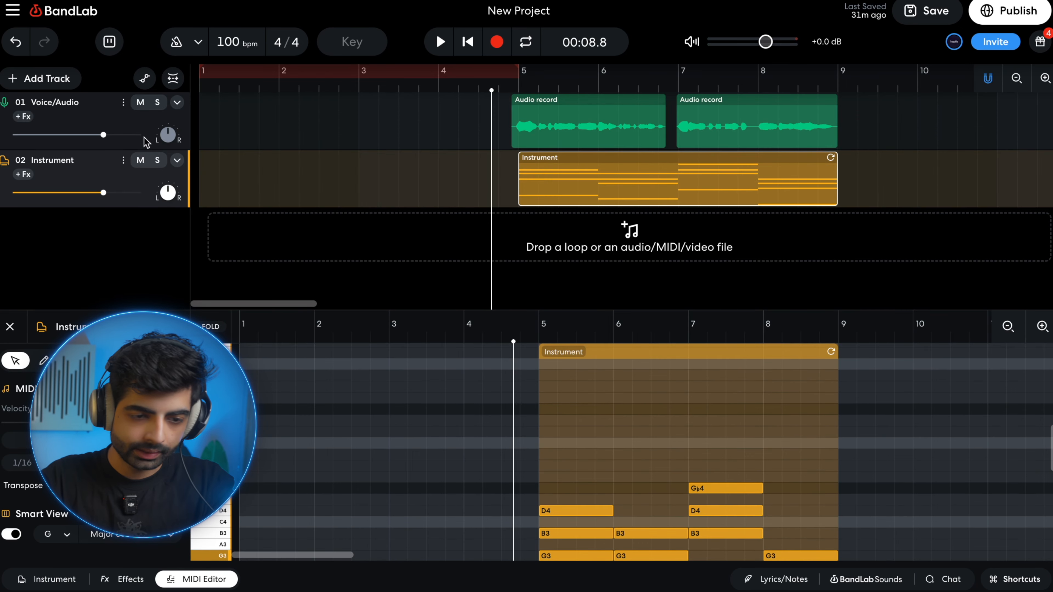
Enable AutoPitch on the Voice/Audio track with the Major scale and G as its key
click(133, 127)
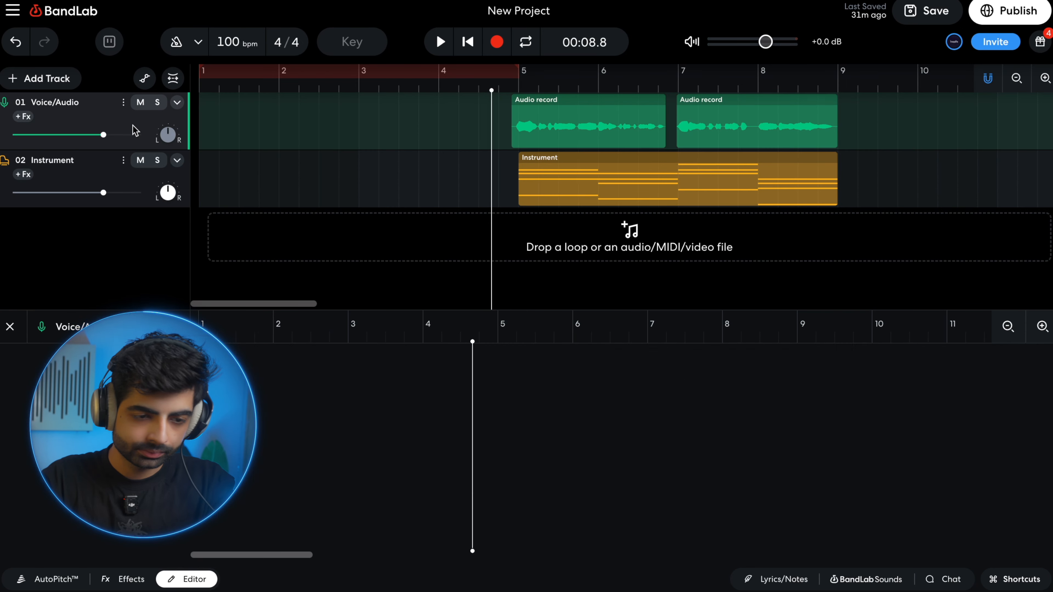
click(22, 117)
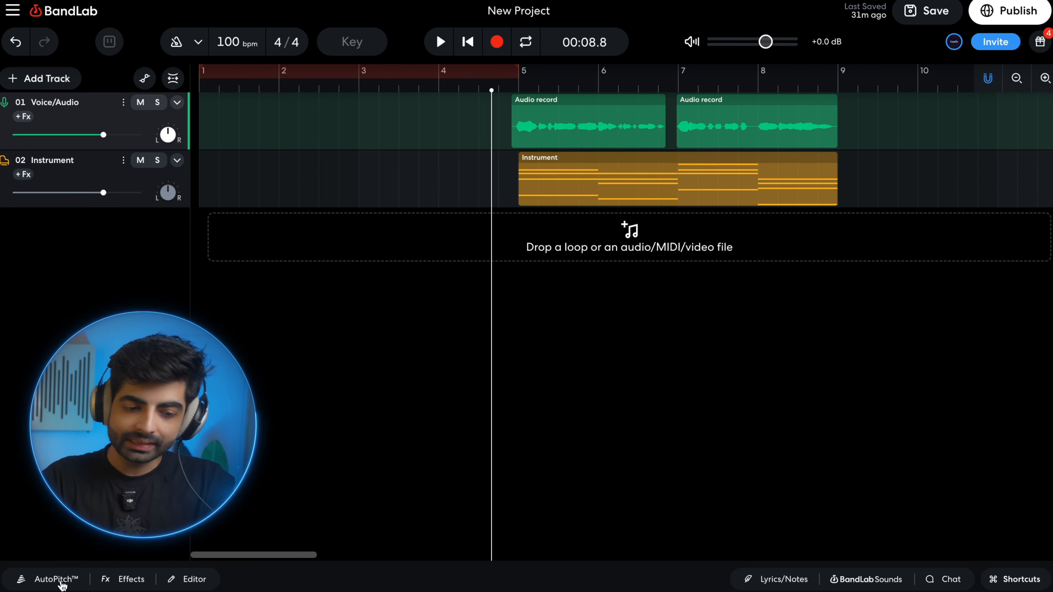
click(57, 579)
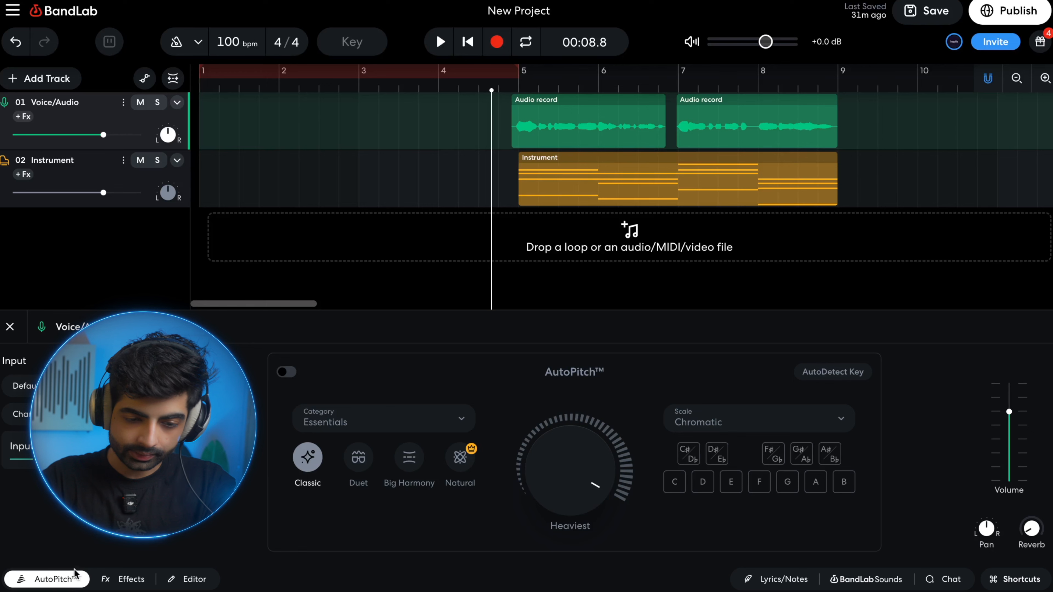
click(799, 425)
click(745, 289)
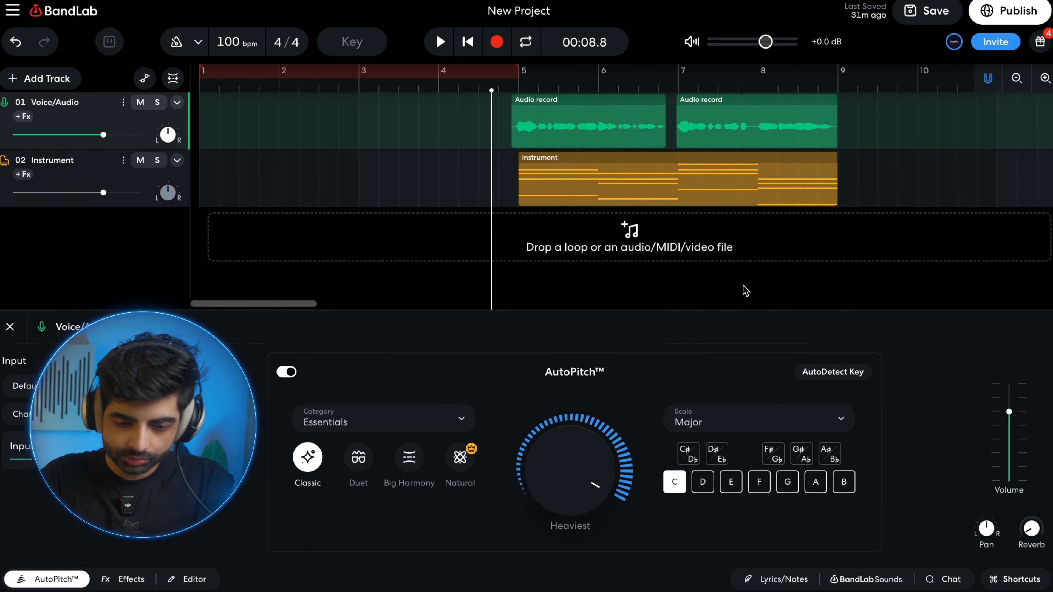
click(788, 483)
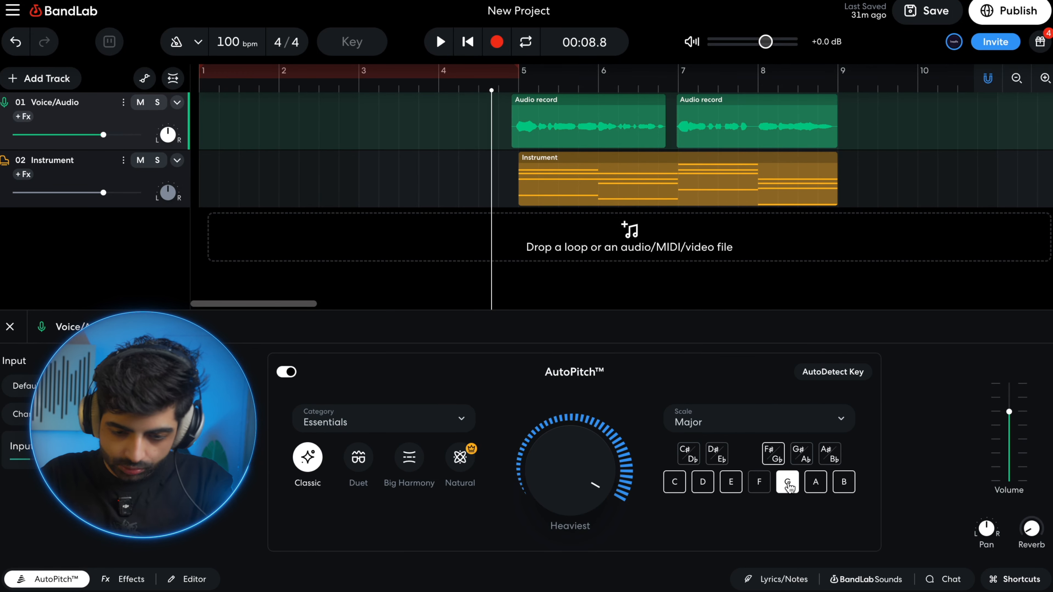
Try AutoPitch strengths such as 63% and 80% while listening to the vocal
drag(591, 484, 587, 540)
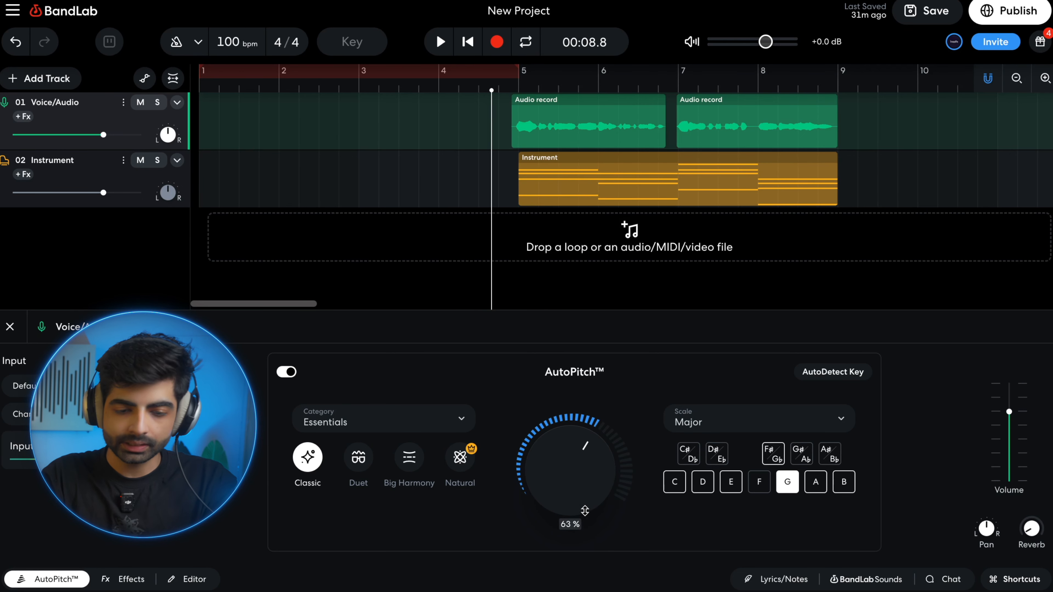
key(space)
drag(583, 508, 581, 499)
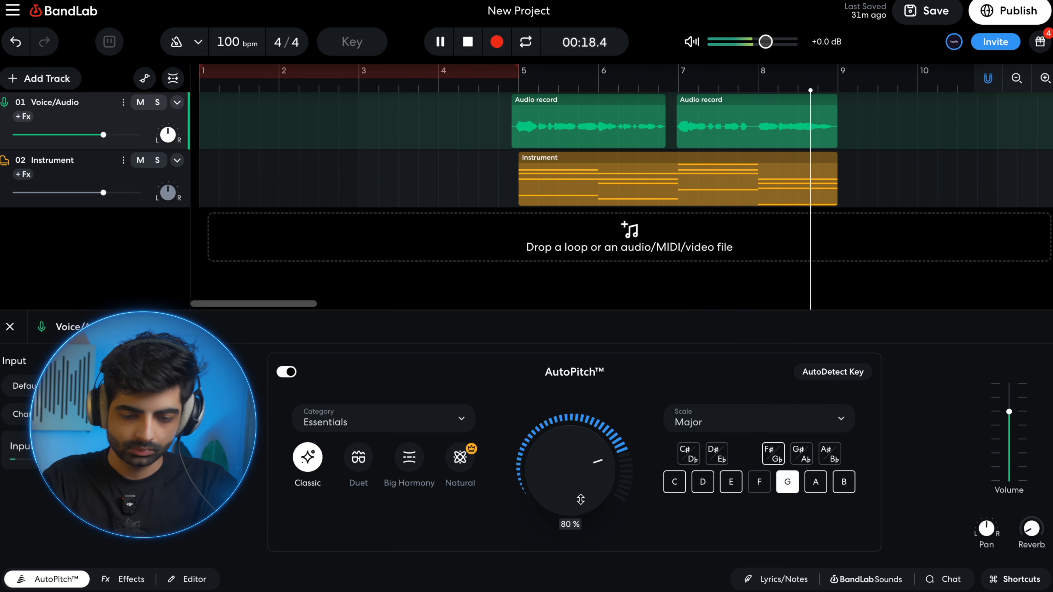
key(space)
key(space)
mouse_move(581, 500)
mouse_down()
mouse_move(579, 510)
mouse_move(597, 507)
mouse_up()
key(space)
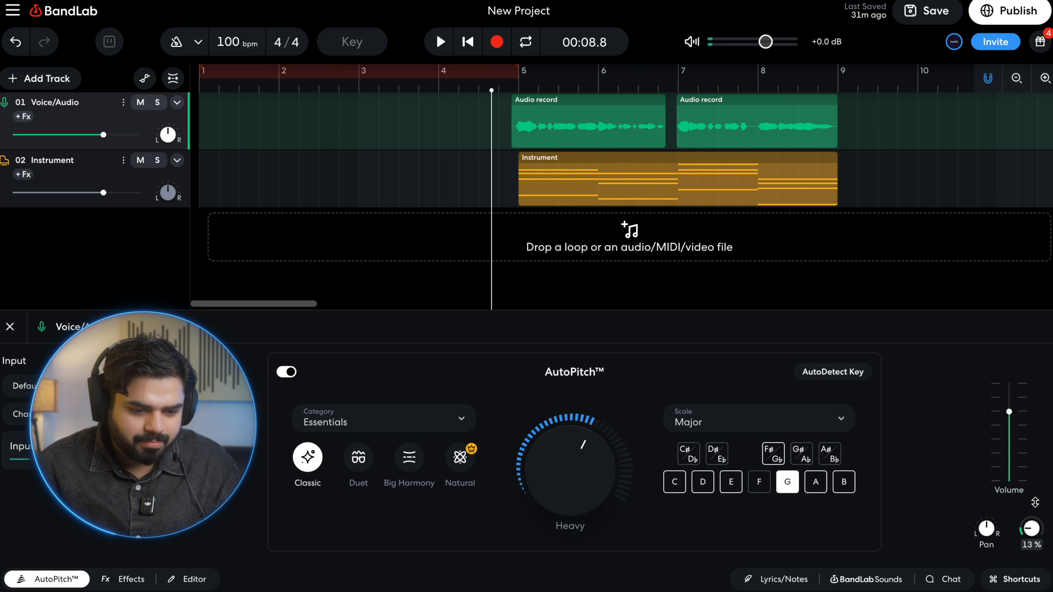
Raise the Voice/Audio track's volume during playback to balance the vocal against the chords
key(space)
drag(1010, 411, 1010, 405)
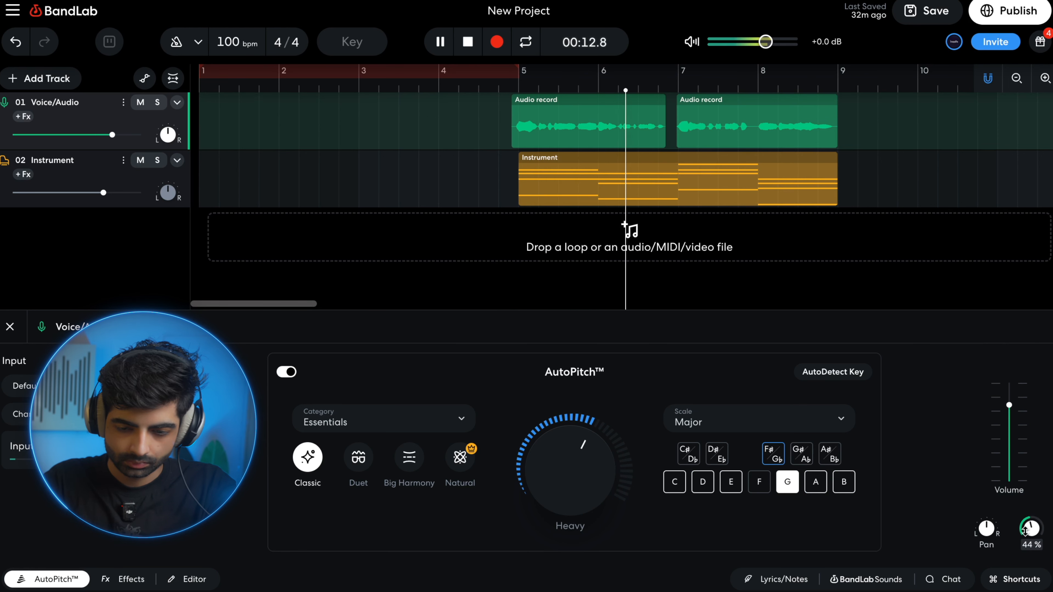
drag(1009, 405, 1010, 394)
Set the vocal's AutoPitch strength to 48% and turn its reverb all the way down
drag(560, 450, 561, 467)
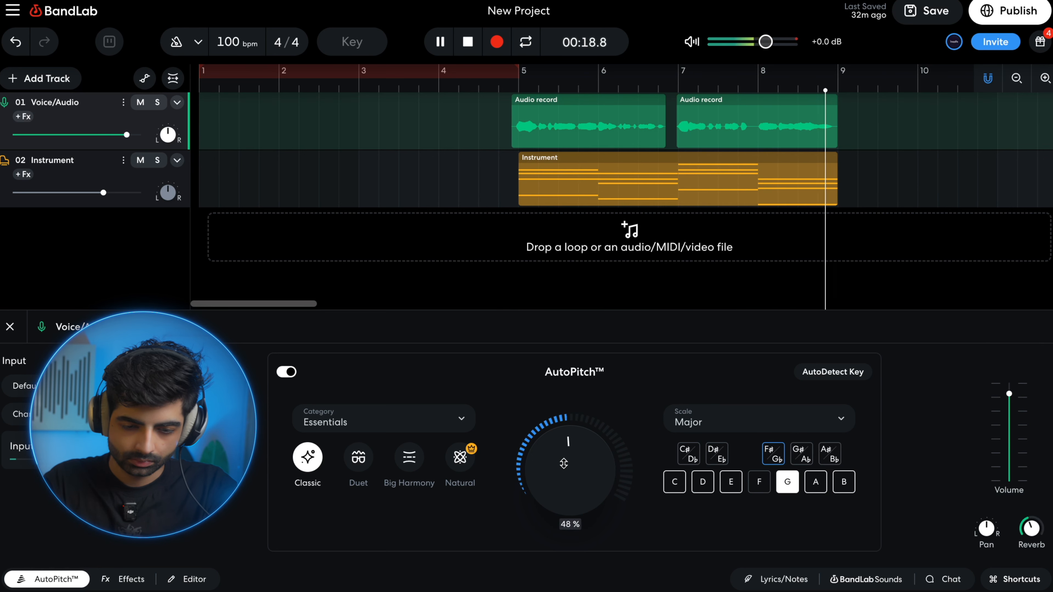
key(space)
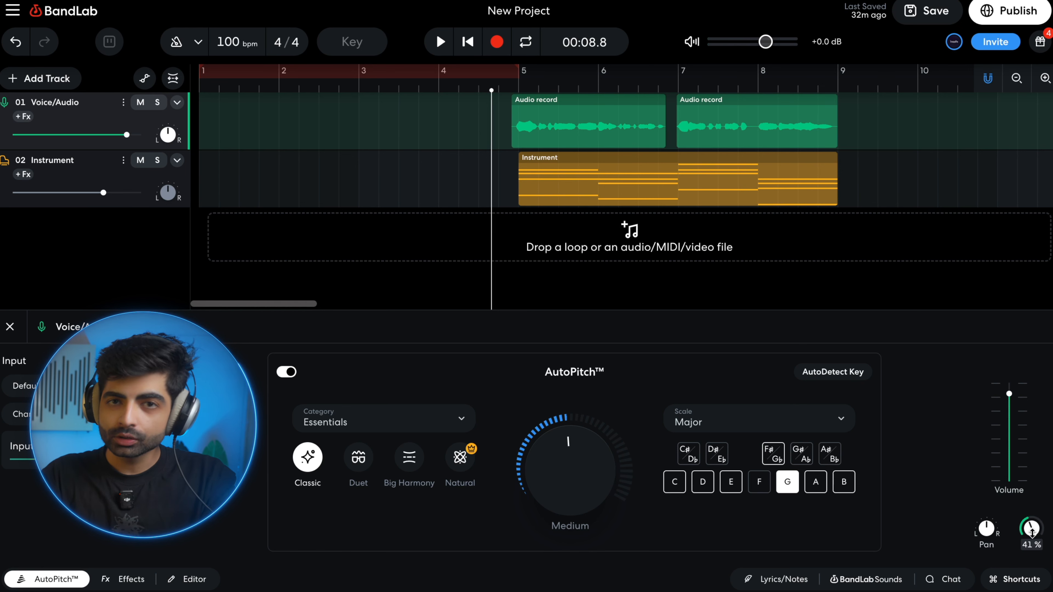
drag(1032, 528, 1030, 539)
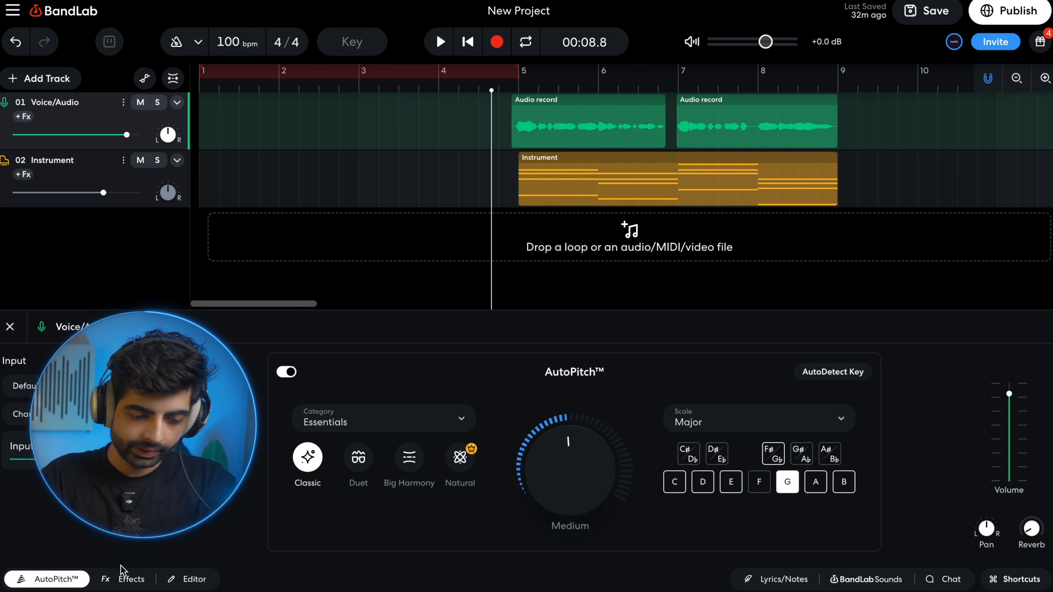
Add a Graphic EQ to the vocal track and slightly boost its 3.2k and 6.4k bands during playback
click(126, 578)
click(261, 449)
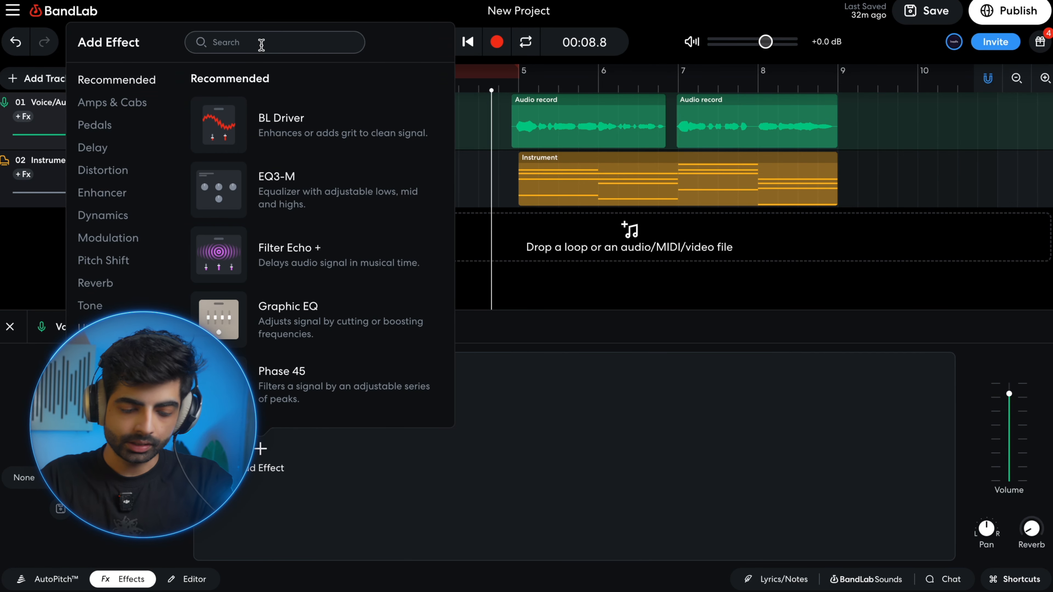
text(eq)
click(282, 118)
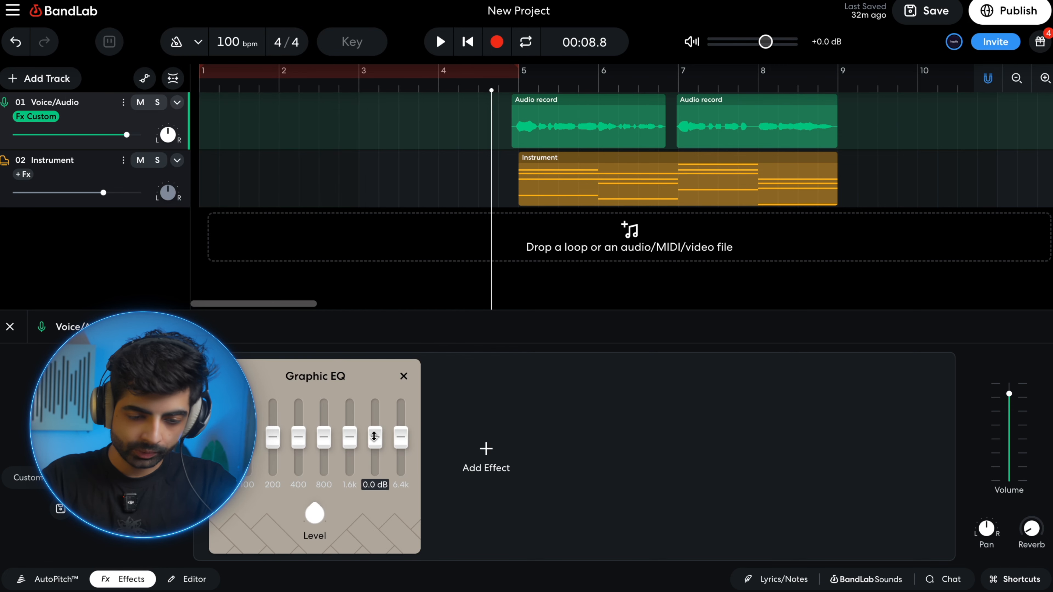
key(space)
mouse_move(400, 415)
mouse_down()
mouse_move(395, 406)
mouse_move(374, 456)
mouse_move(400, 444)
mouse_move(400, 425)
mouse_up()
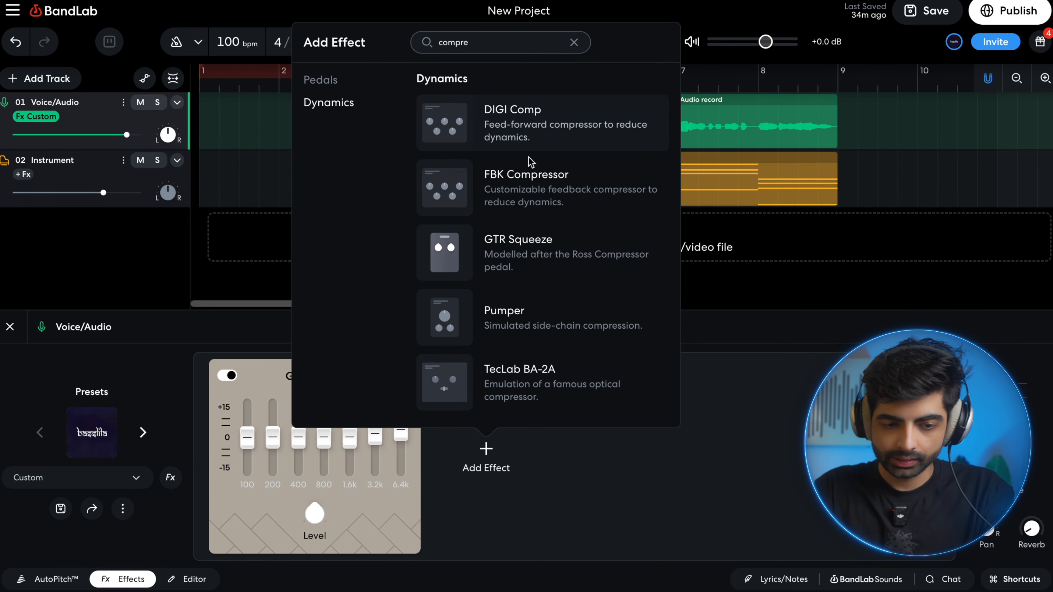
Add an FBK Compressor after the Graphic EQ and set its threshold to about +7.8 while listening to the vocal
click(533, 179)
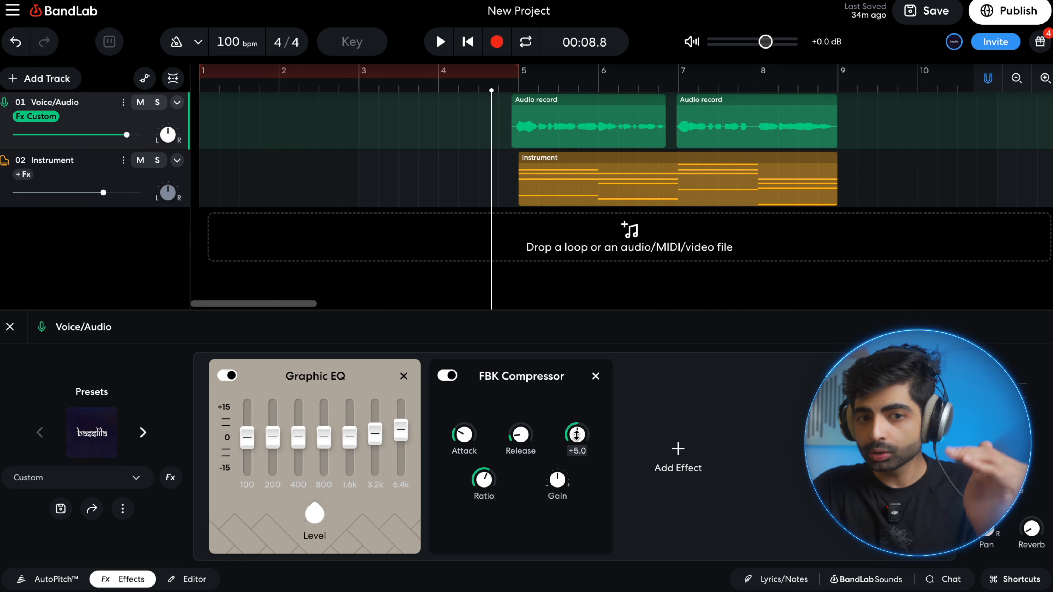
key(space)
key(space)
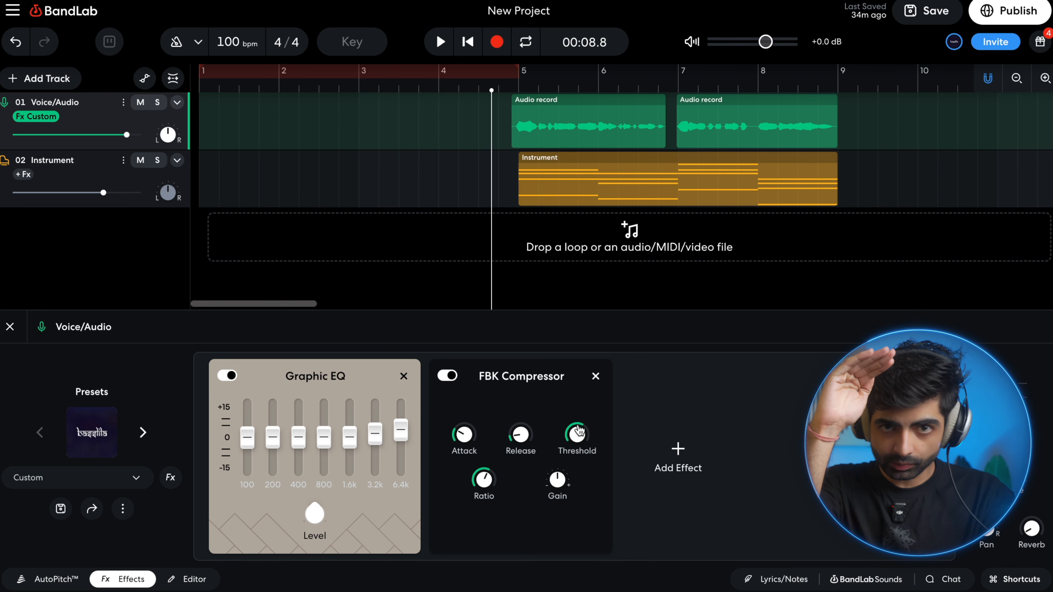
drag(578, 433, 575, 408)
key(space)
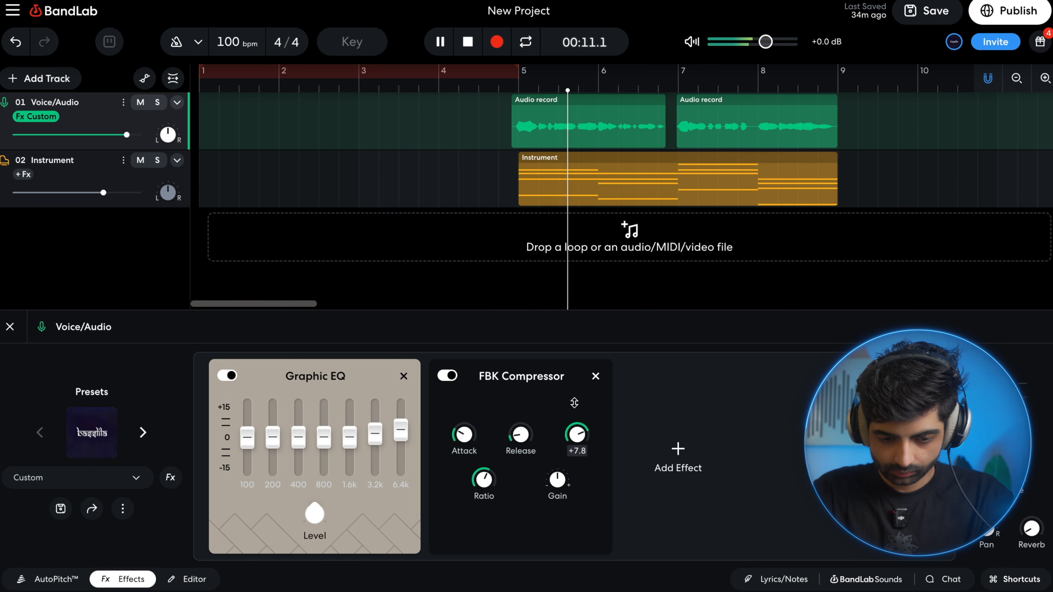
key(space)
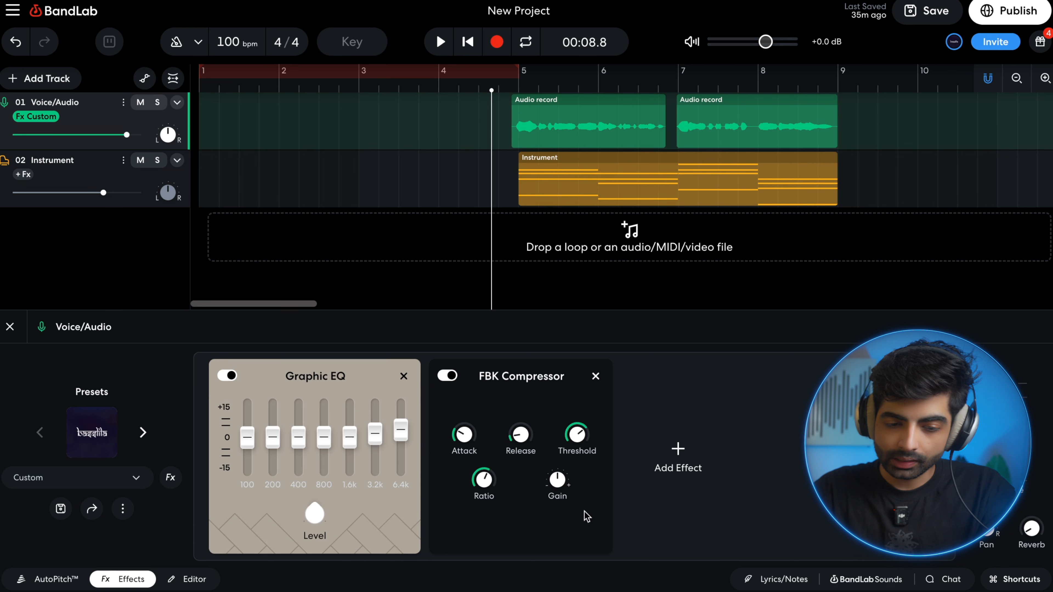
Raise the FBK Compressor's gain to about +9 dB and lower its threshold slightly while listening to the vocal
key(space)
drag(563, 467, 568, 428)
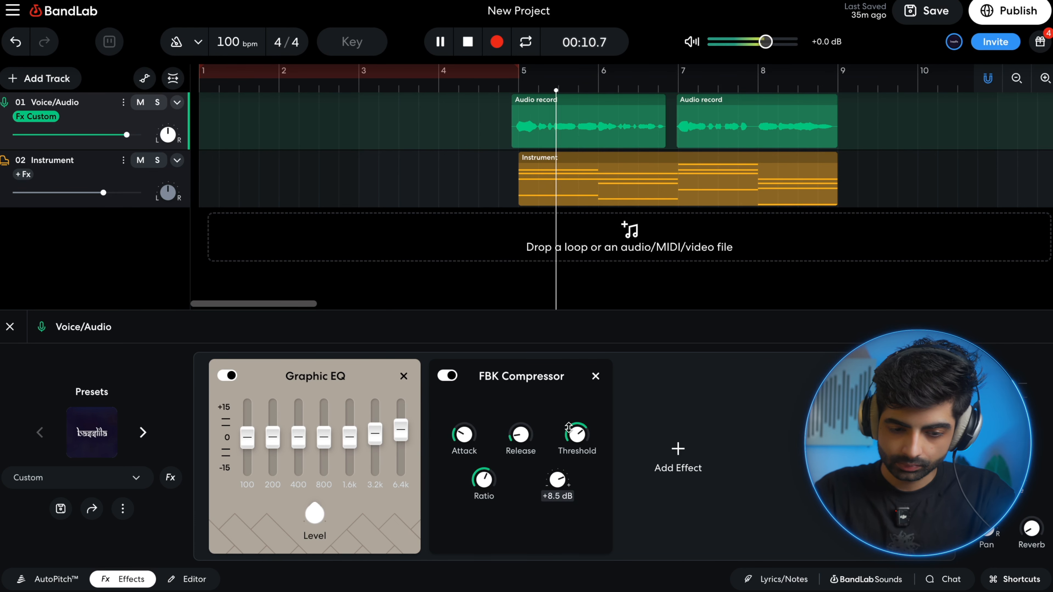
key(space)
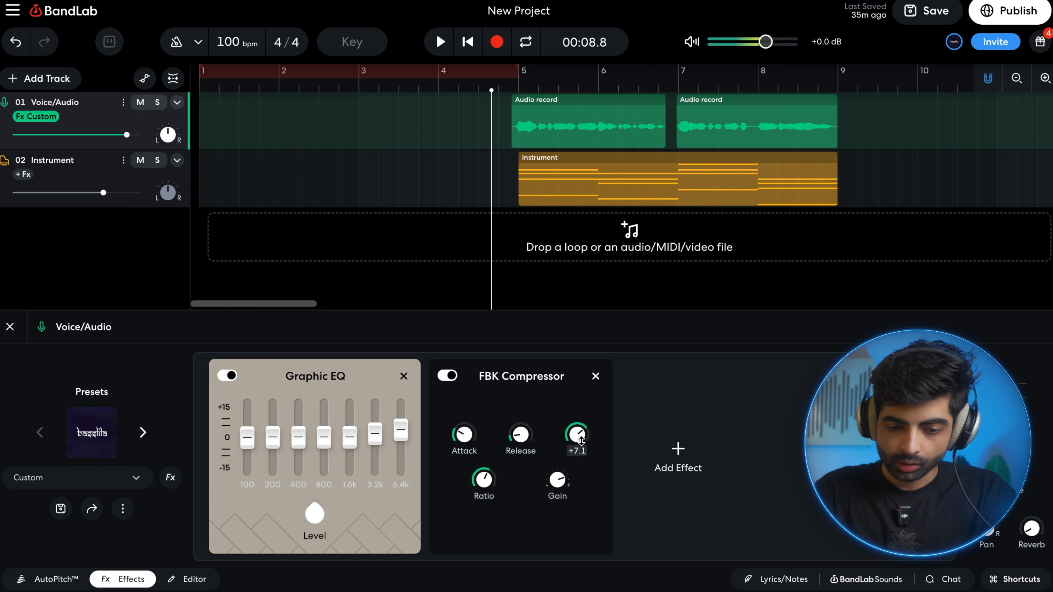
key(space)
mouse_move(558, 481)
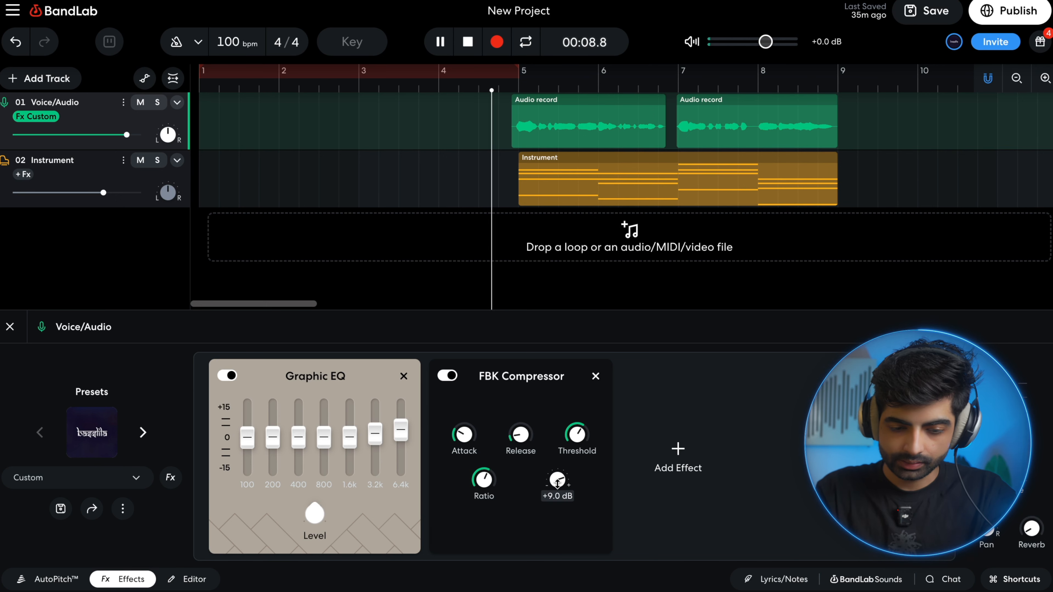
drag(557, 481, 554, 490)
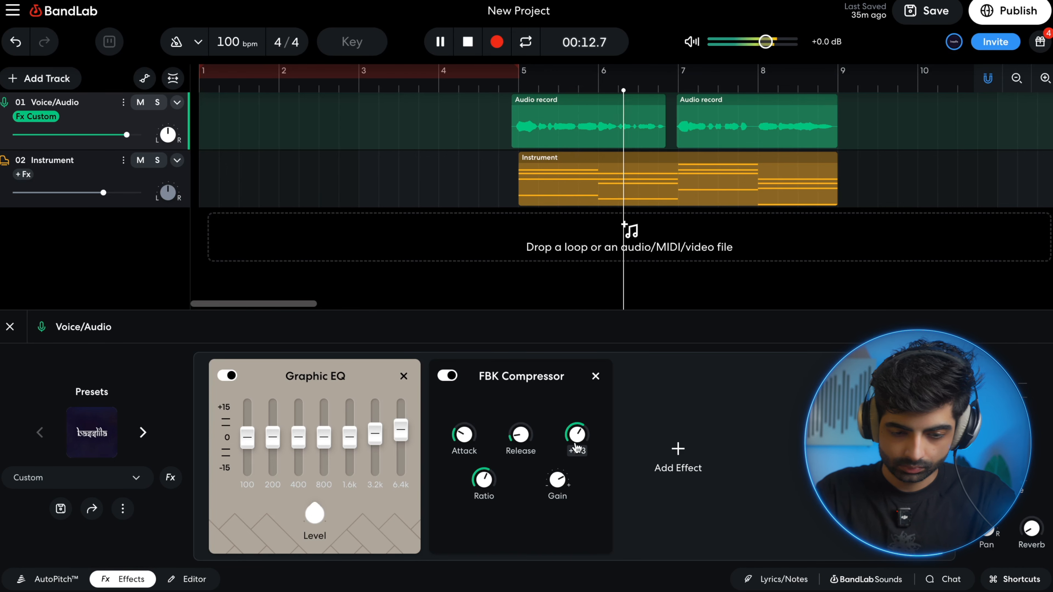
key(space)
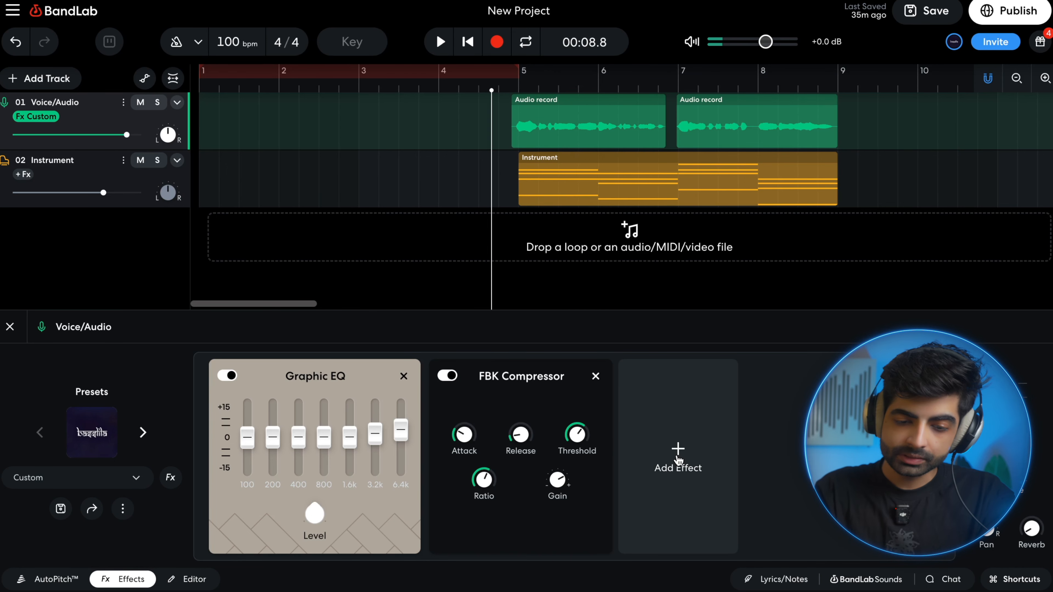
Search the effects for "delay" and add a Ping Pong Delay after the FBK Compressor on the vocal track
click(678, 456)
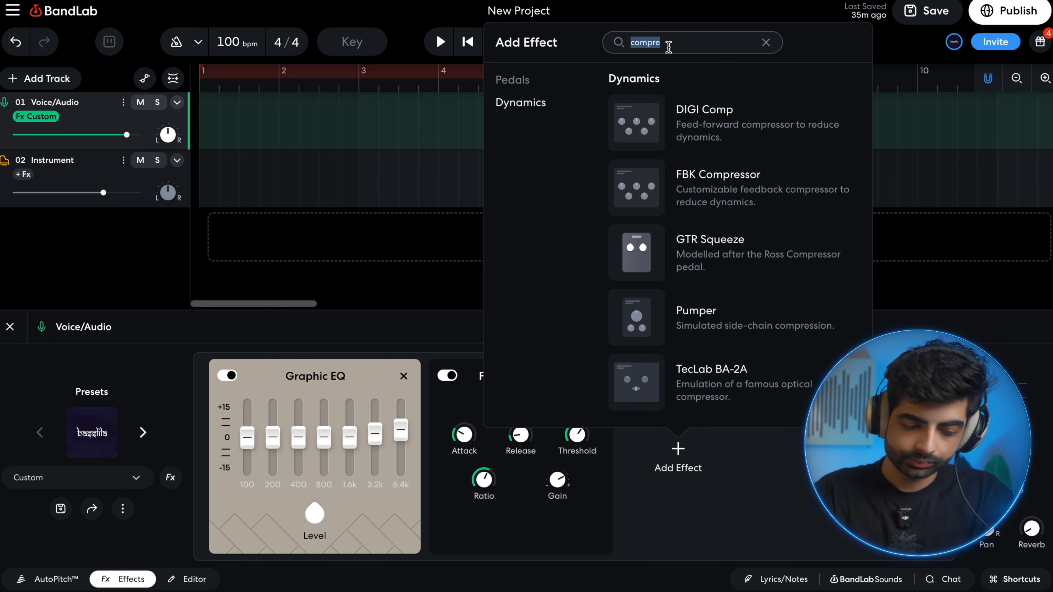
text(delyd)
key(BackSpace)
key(BackSpace)
text(ay)
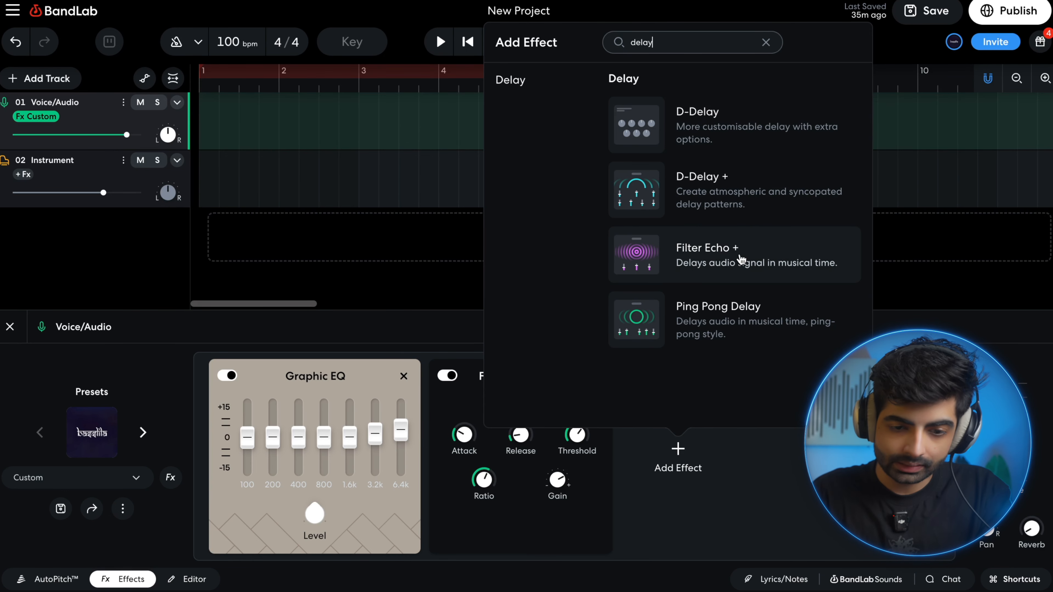
click(734, 317)
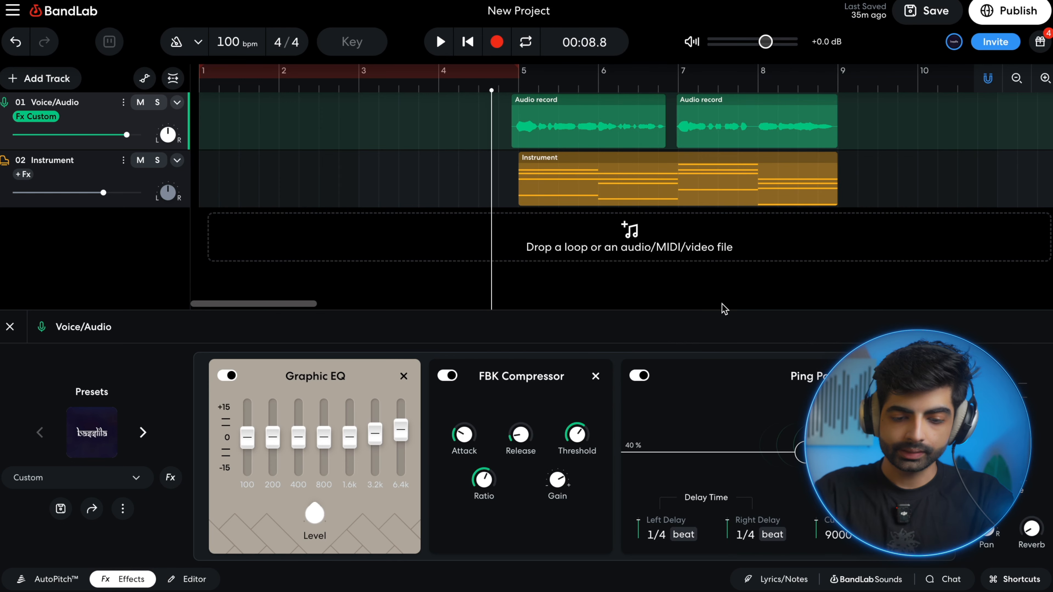
Set the Ping Pong Delay's feedback to 22% and its mix to 25% during playback
key(space)
drag(621, 528, 621, 557)
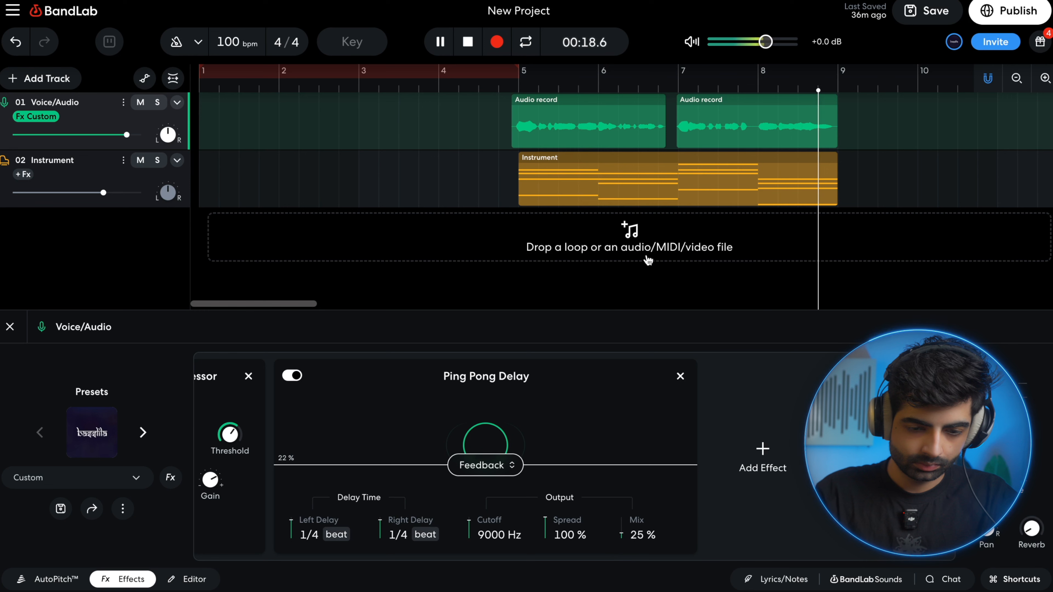
key(space)
Search the effects for "reverb" and add a Studio Reverb after the Ping Pong Delay
click(761, 448)
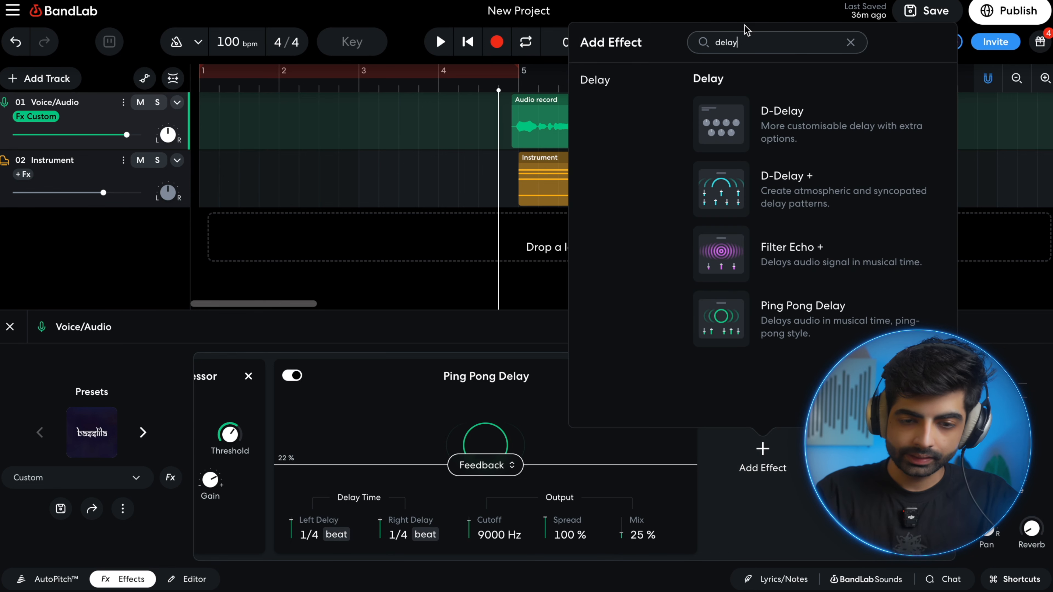
double_click(745, 41)
text(reverb)
click(804, 256)
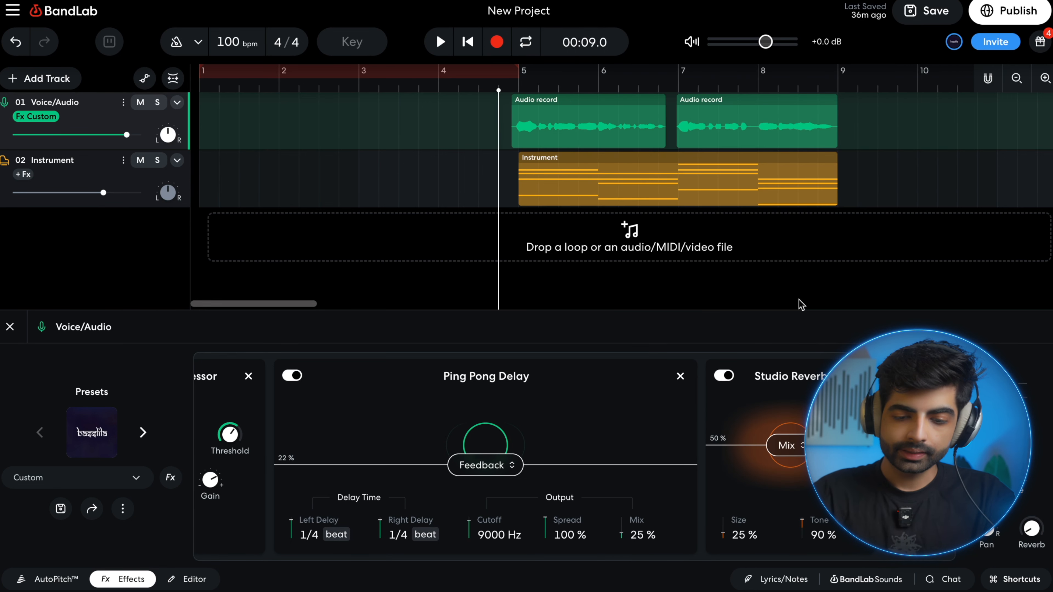
Set the Studio Reverb's mix to 42% and its size to 46% while listening to the vocal
key(space)
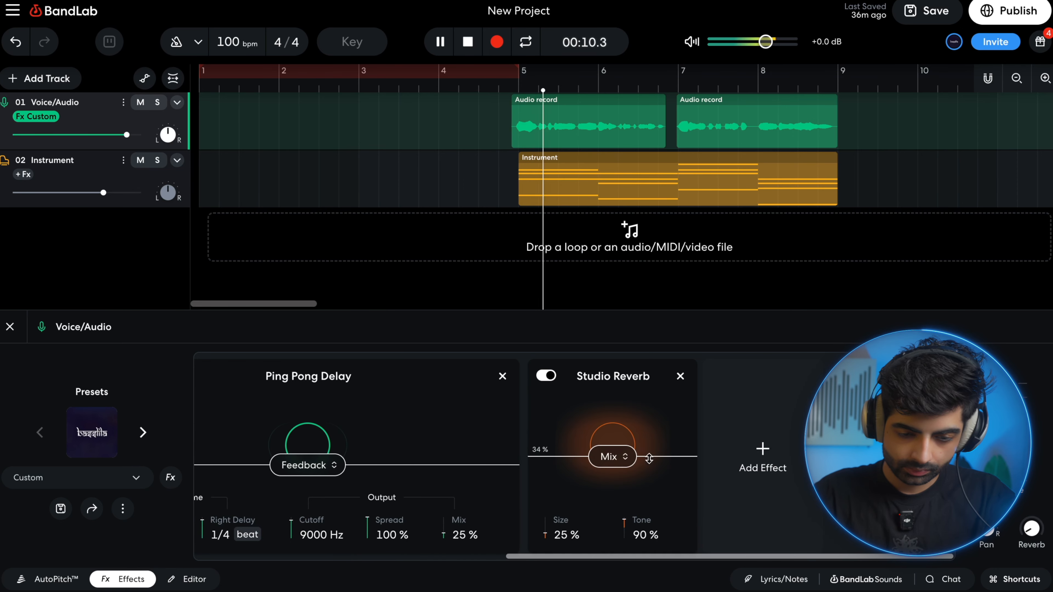
drag(618, 459, 619, 469)
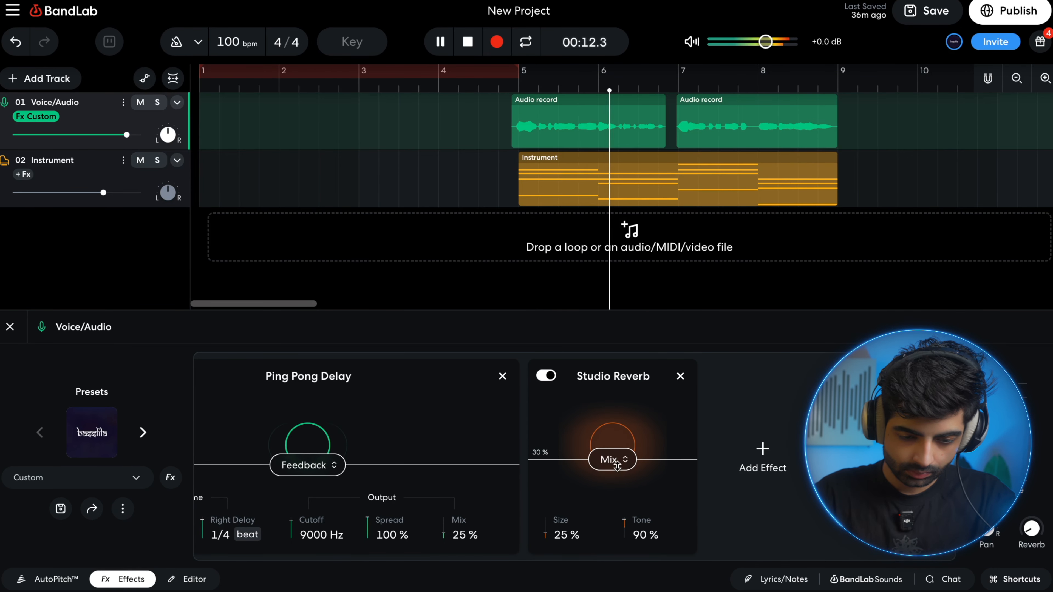
drag(548, 534, 547, 527)
drag(547, 506, 547, 518)
mouse_move(614, 478)
mouse_down()
mouse_move(614, 446)
mouse_move(607, 480)
mouse_move(613, 470)
mouse_up()
key(space)
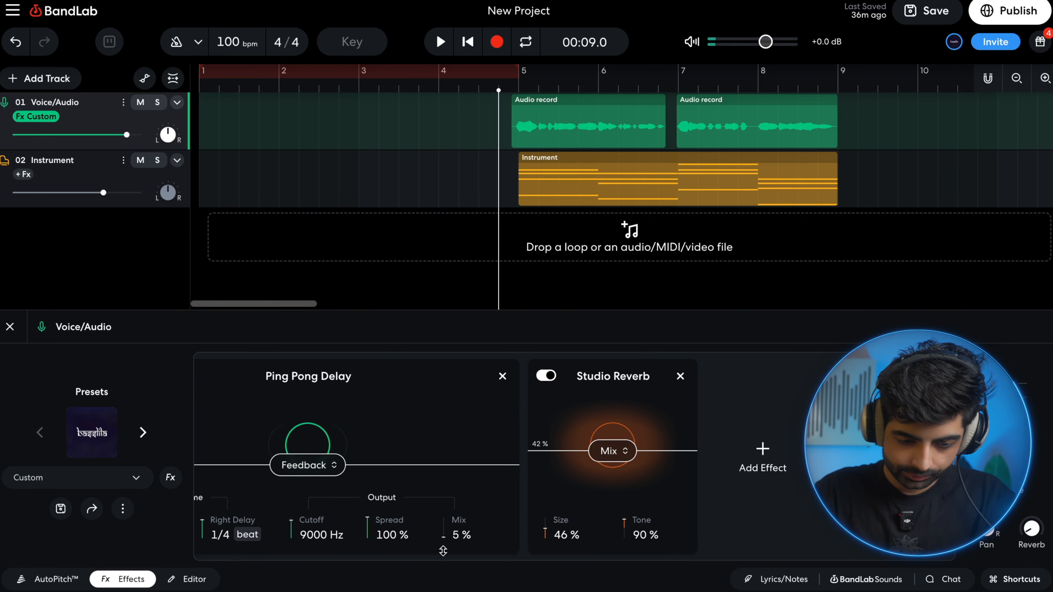
Set the Ping Pong Delay's mix to 9% and raise the Voice/Audio track's volume slightly during playback
key(space)
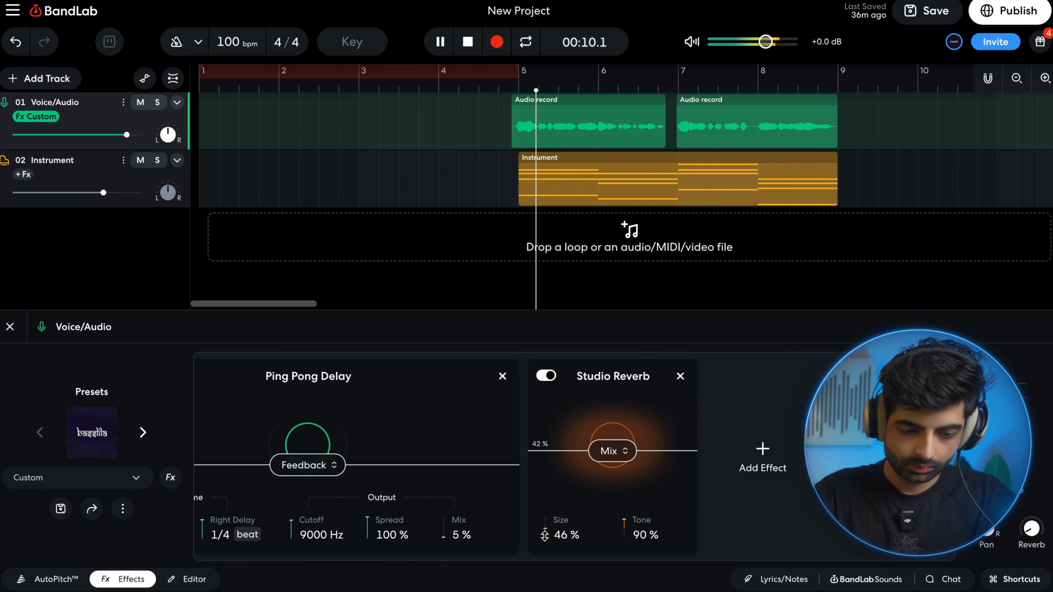
drag(445, 538, 445, 535)
click(135, 134)
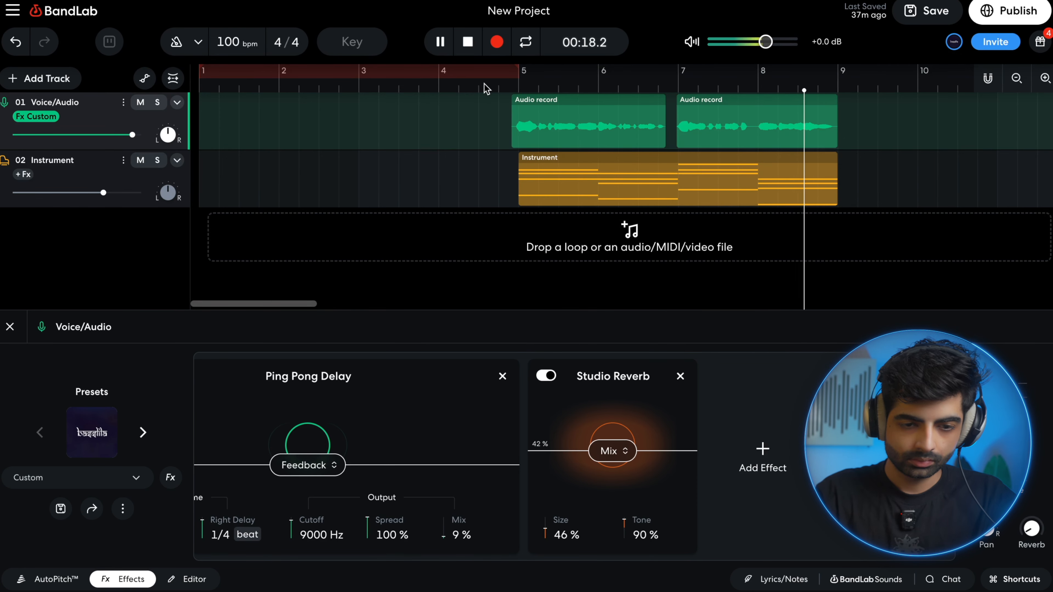
key(space)
click(502, 81)
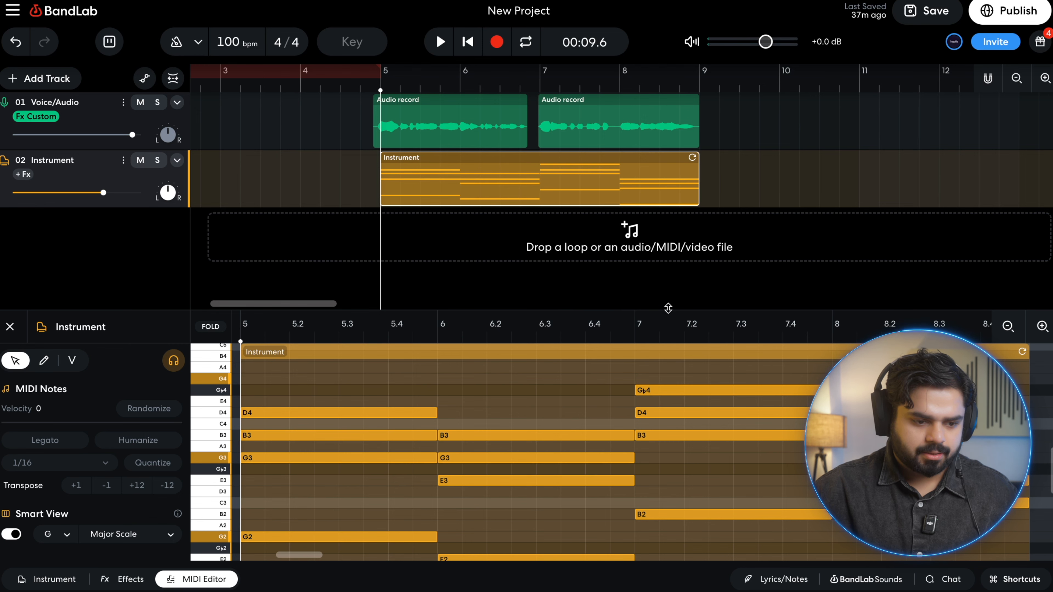
Enlarge the Instrument region's note editor and move all chord notes down one octave
drag(668, 309, 668, 88)
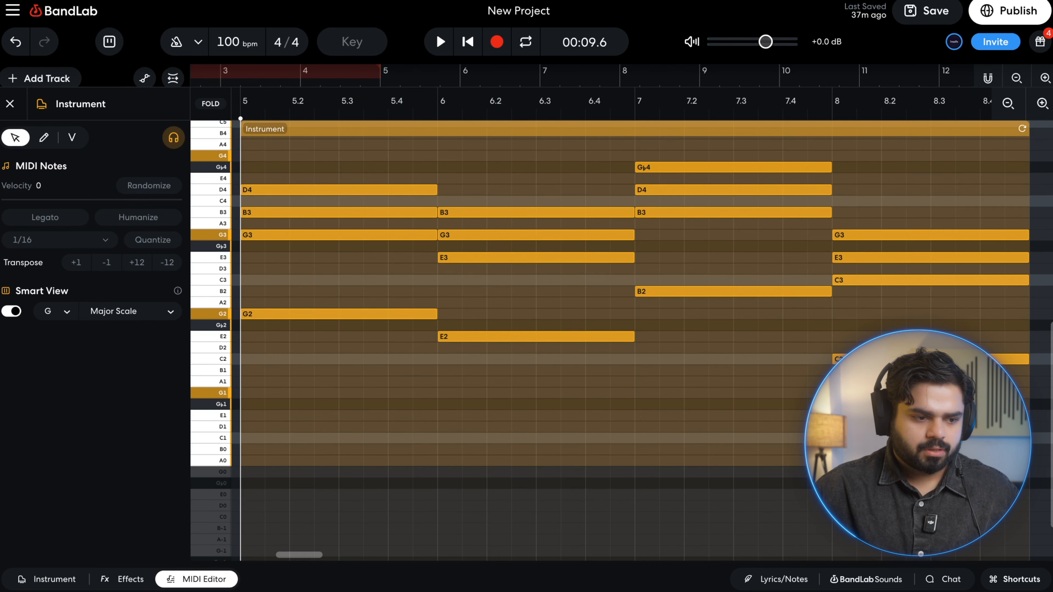
drag(897, 398, 301, 151)
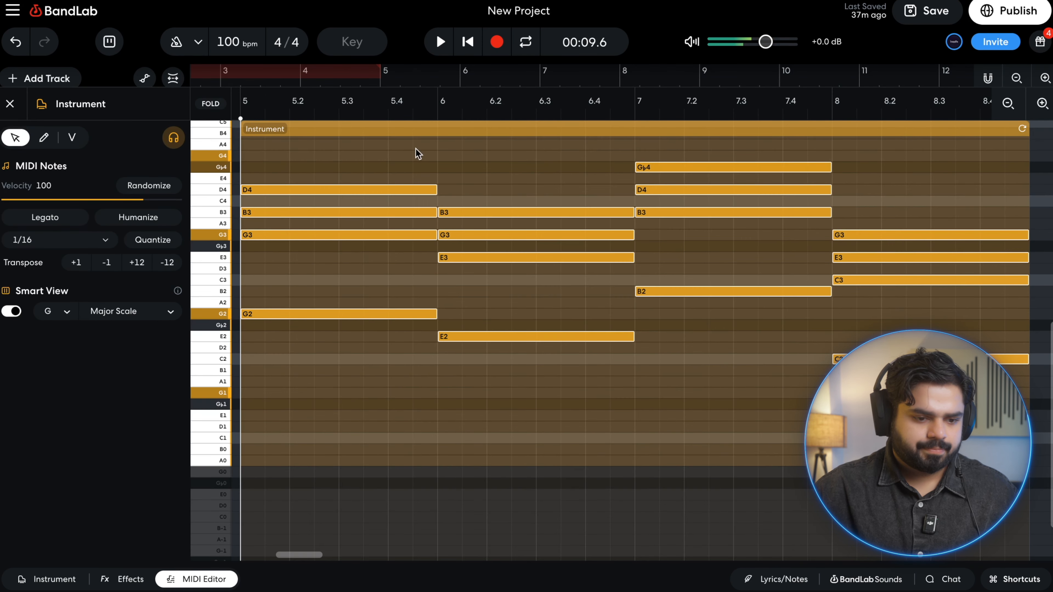
drag(305, 317, 307, 394)
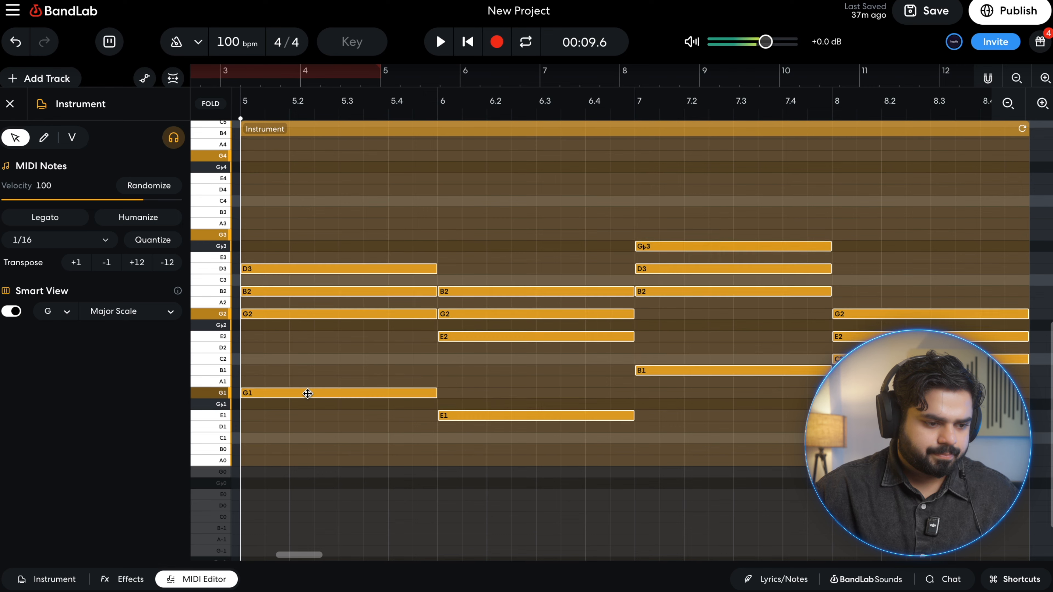
Raise the middle note of each of the four chords by one octave to B3, G3, D4 and E3, and play the result
click(311, 305)
click(299, 294)
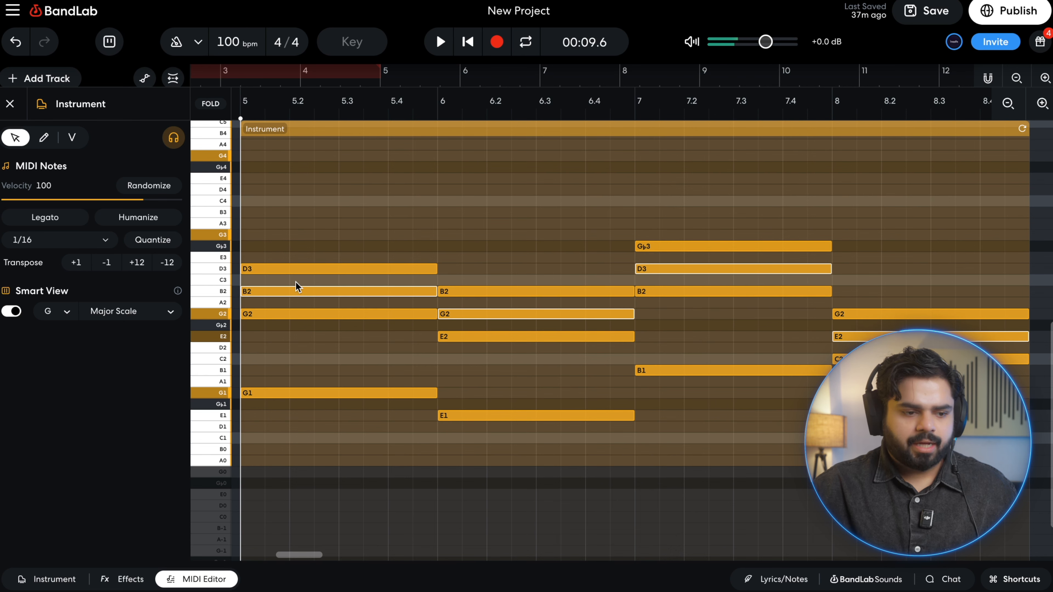
scroll(296, 286, down, 1)
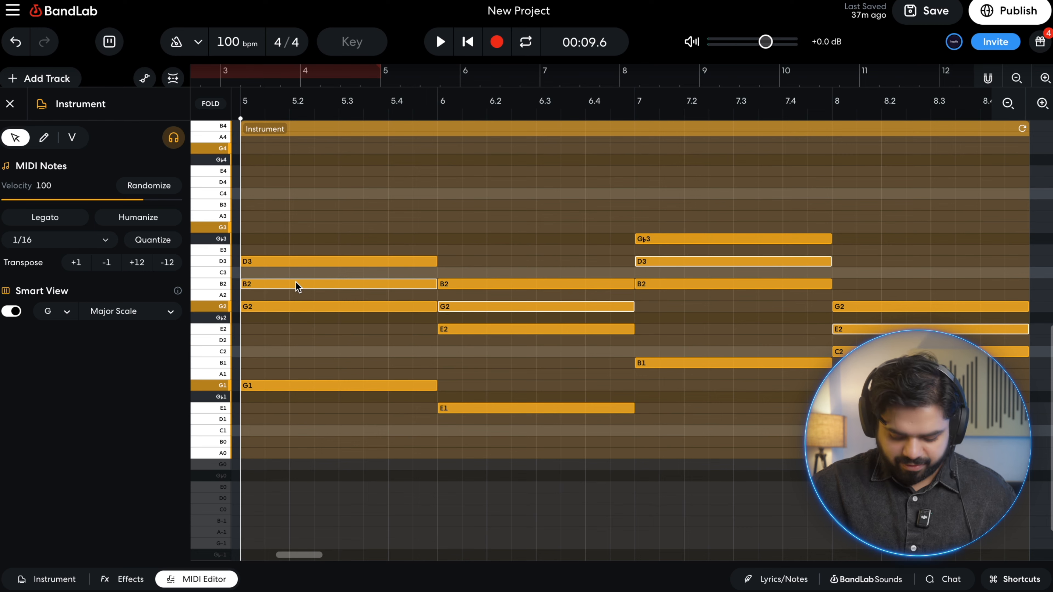
scroll(295, 283, up, 5)
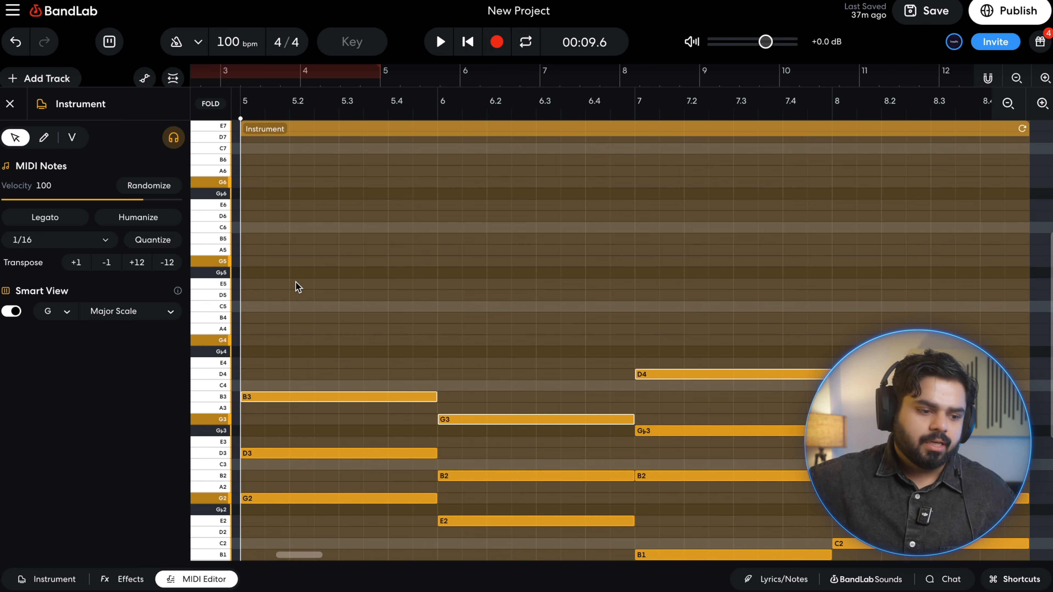
key(space)
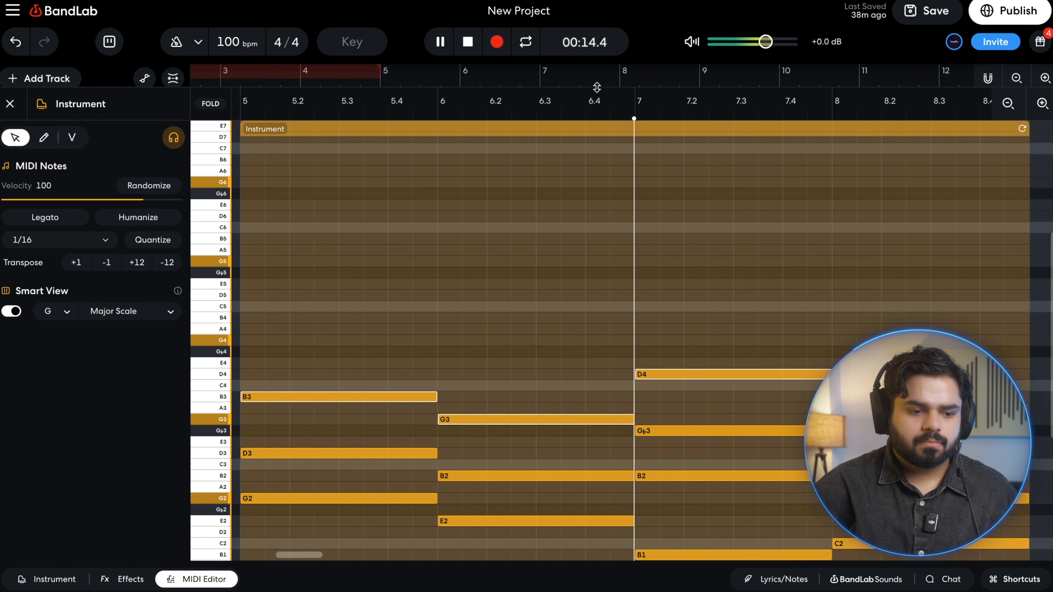
key(space)
Move all chord notes up one octave and play the progression back
scroll(710, 261, down, 5)
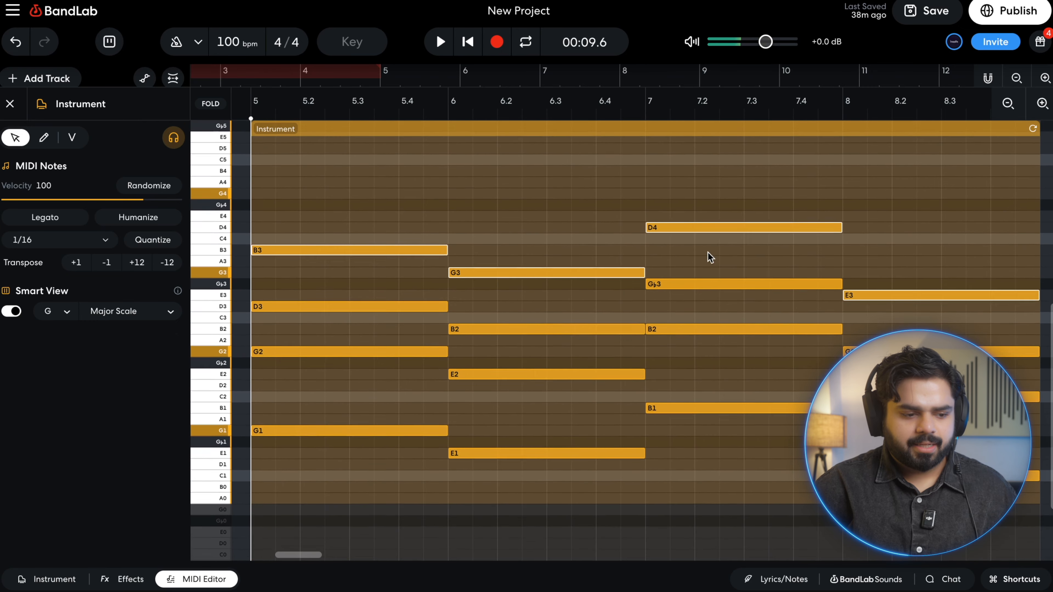
drag(326, 416, 325, 342)
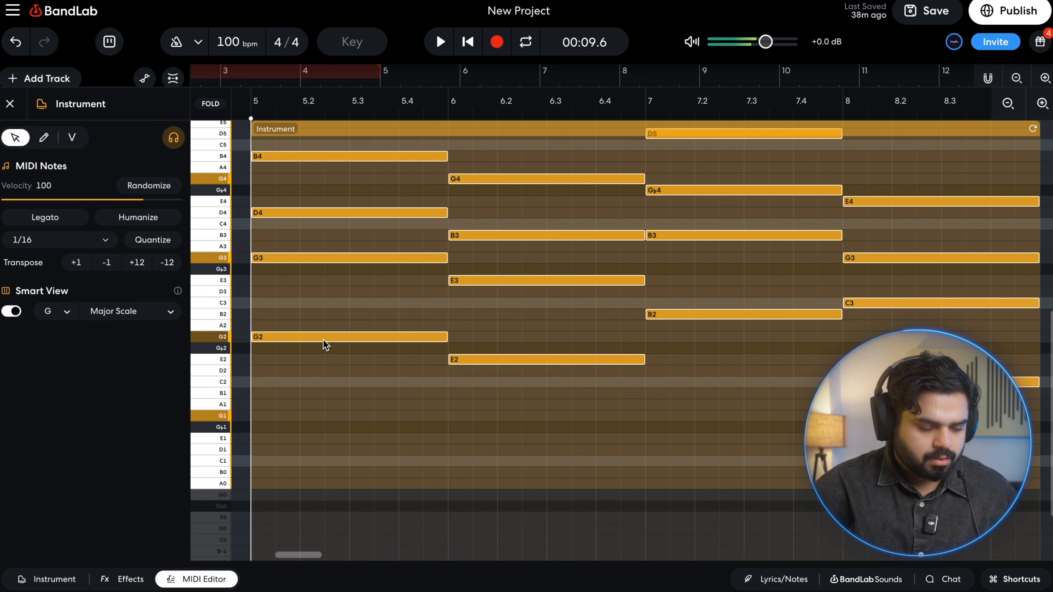
key(space)
scroll(561, 433, up, 2)
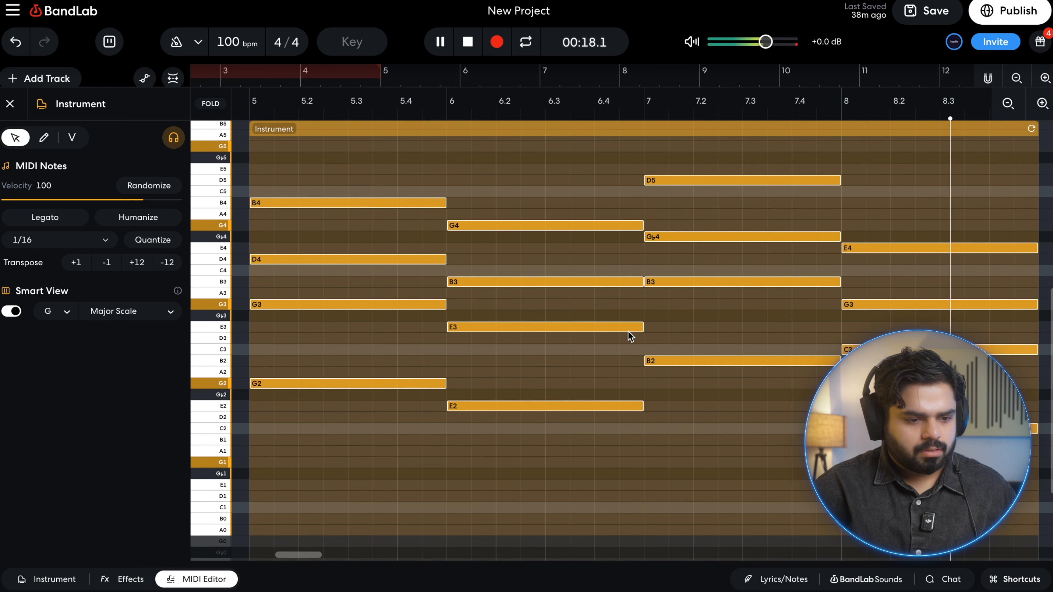
key(space)
Lower the bass note of each chord by one octave to G1, E1, B1 and C1, and listen to the progression
drag(294, 365, 629, 423)
drag(710, 337, 718, 431)
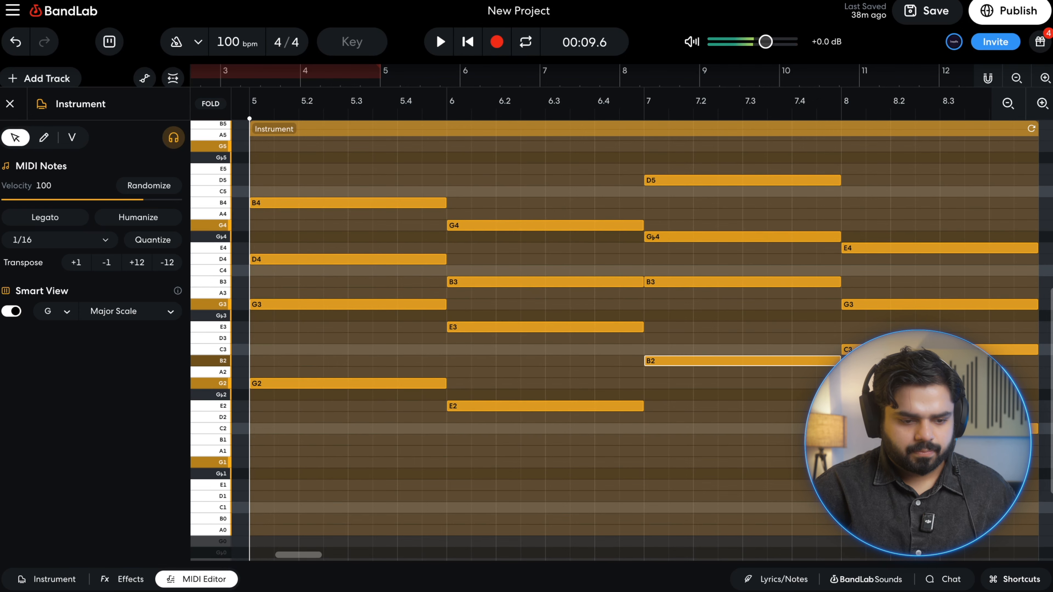
drag(874, 394, 924, 450)
key(space)
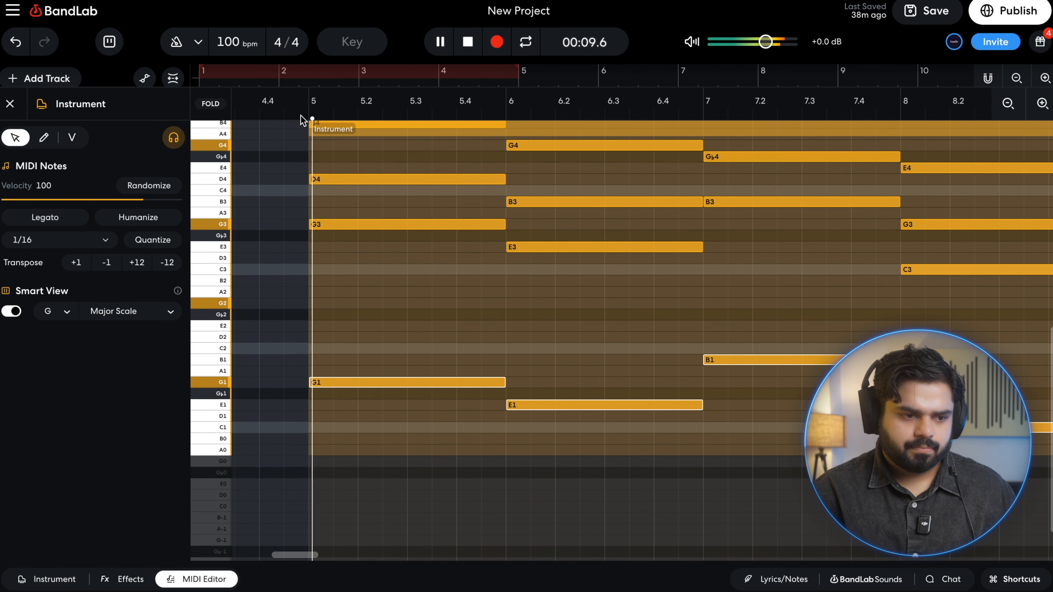
scroll(791, 331, up, 1)
scroll(792, 331, up, 1)
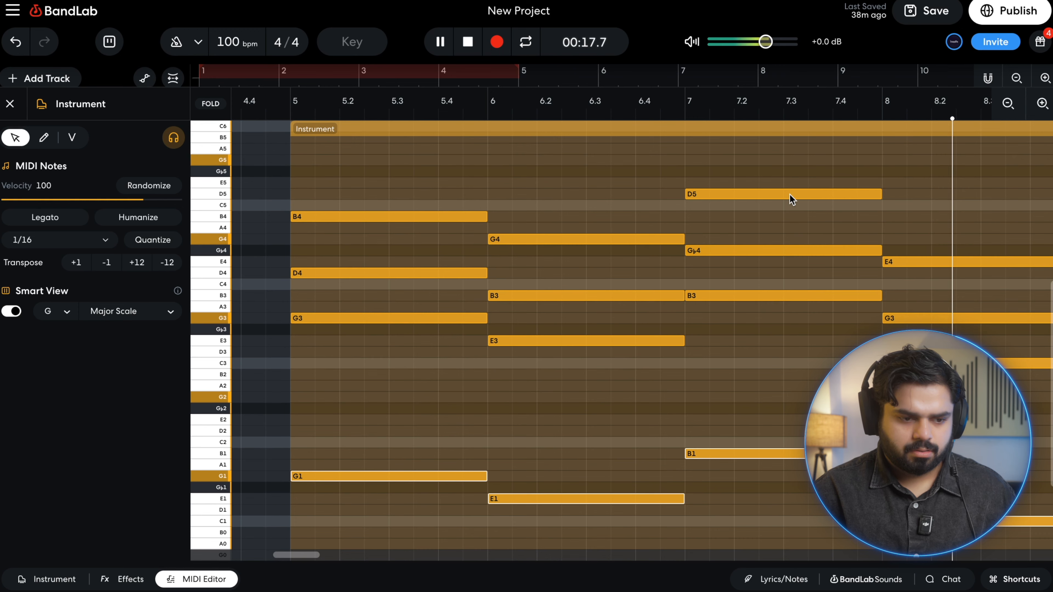
scroll(854, 180, right, 1)
key(space)
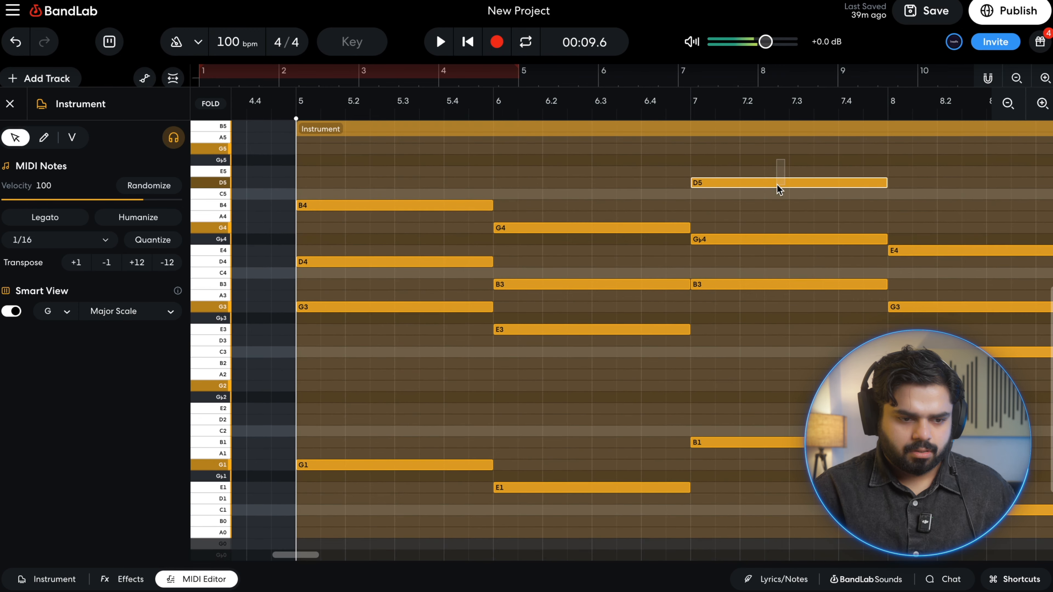
Lower the third chord's D5 note by one octave to D4 and select its G♭4 note
key(shift+Down)
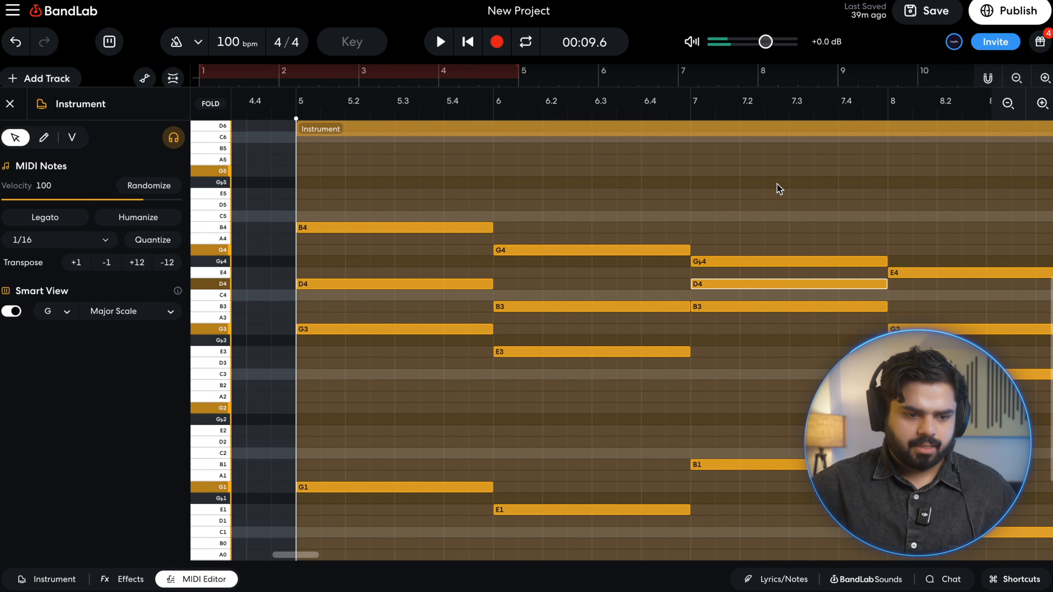
click(779, 261)
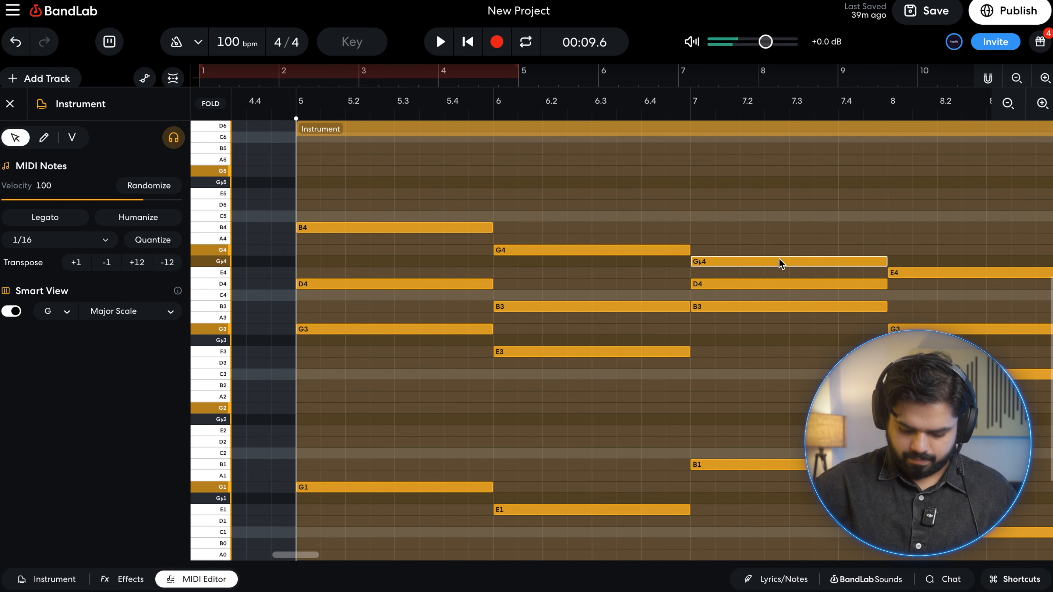